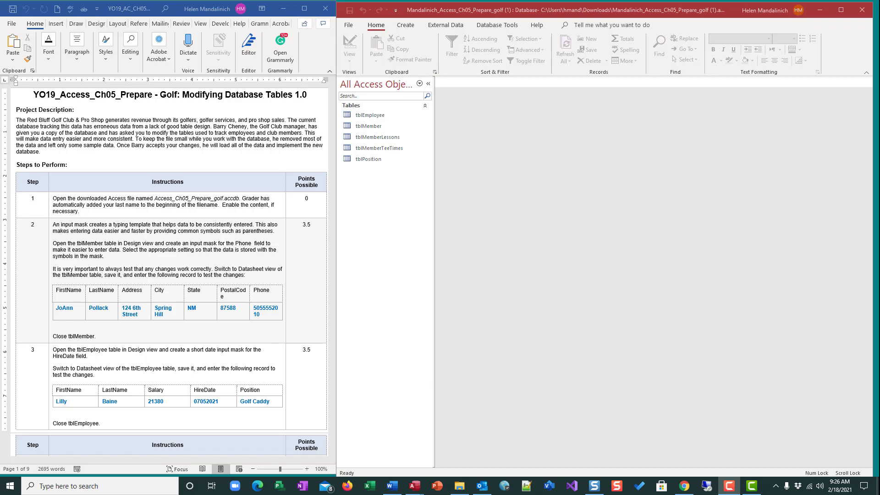
Highlight step number 1 and the words tblMember and Phone in step 2 of the instructions in yellow.
double_click(34, 200)
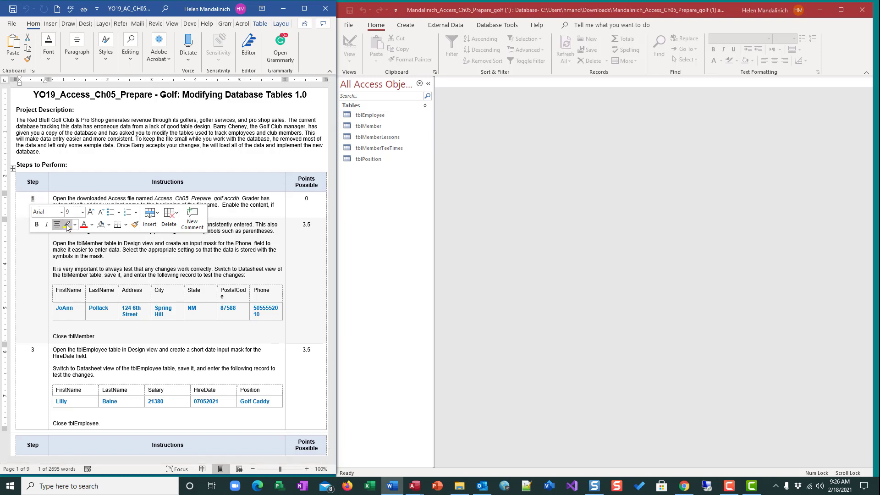
left_click(67, 226)
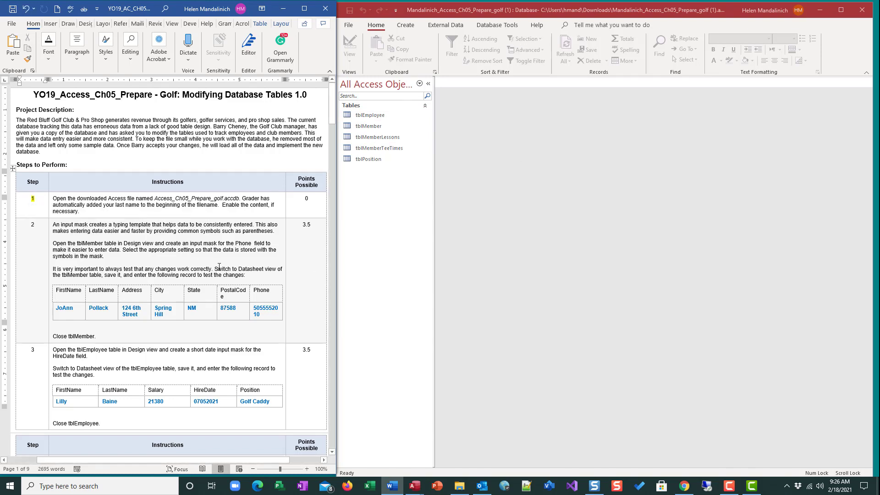
scroll(219, 266, "down", 4)
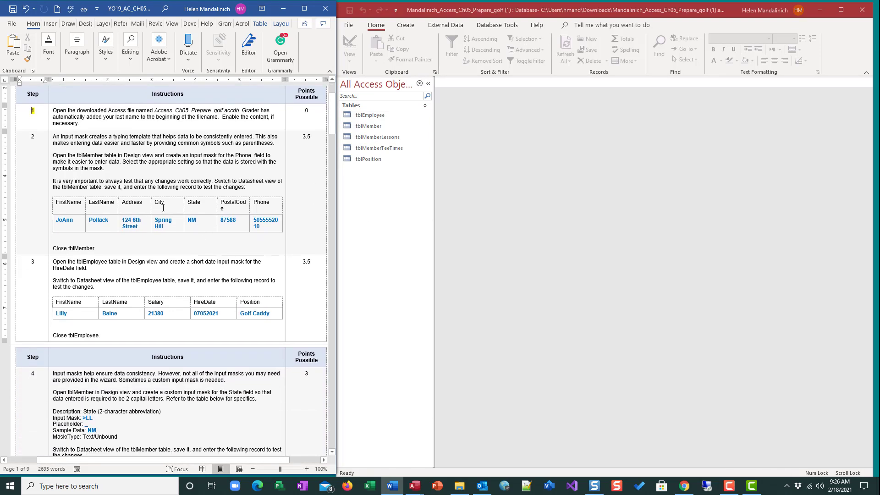
double_click(86, 150)
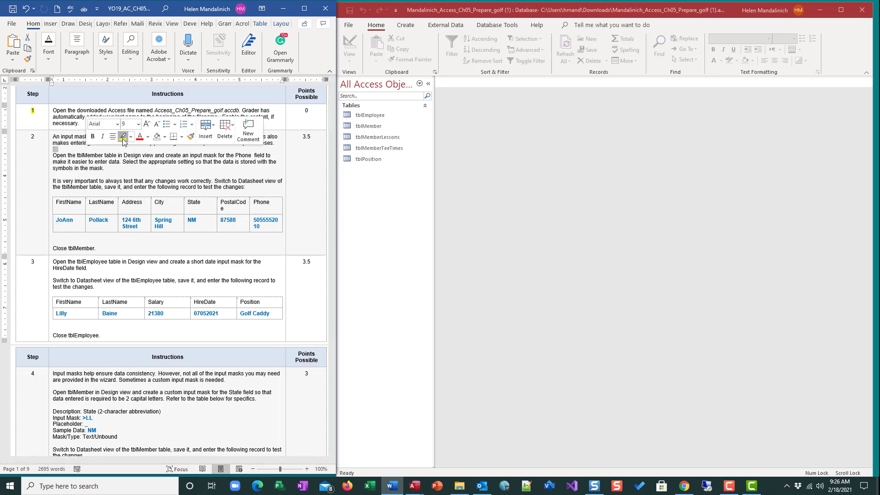
double_click(88, 156)
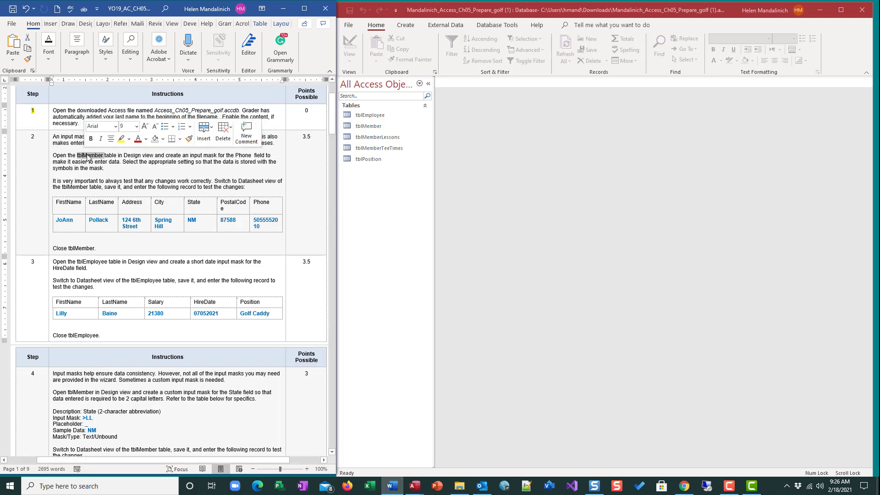
left_click(121, 139)
left_click(155, 171)
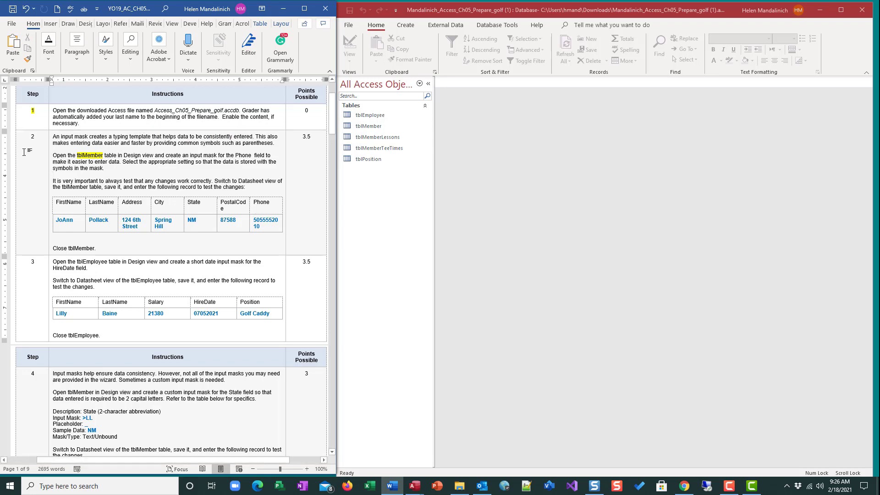
double_click(244, 155)
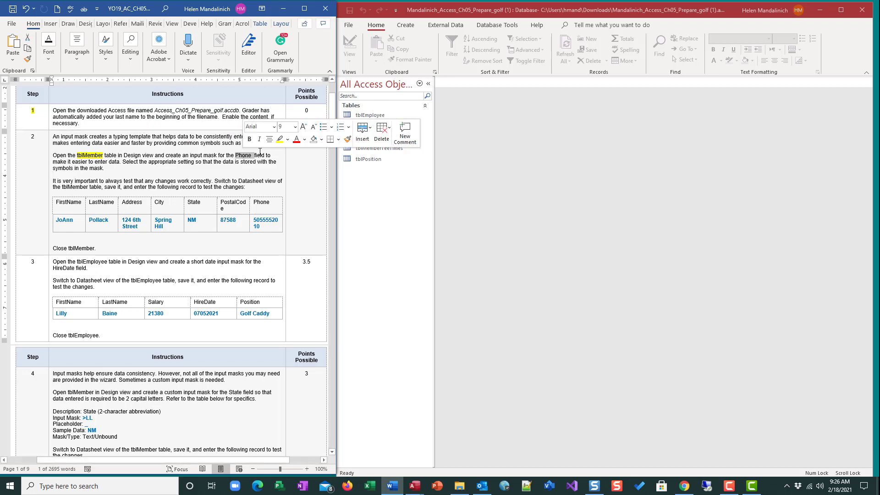
left_click(279, 139)
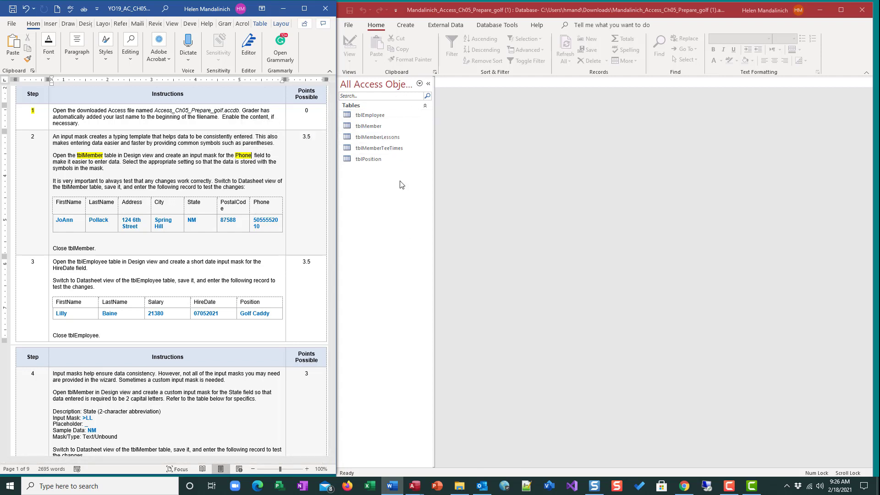
Switch to Access, open the tblMember table in Design view, and hide the Navigation Pane and Property Sheet.
right_click(372, 126)
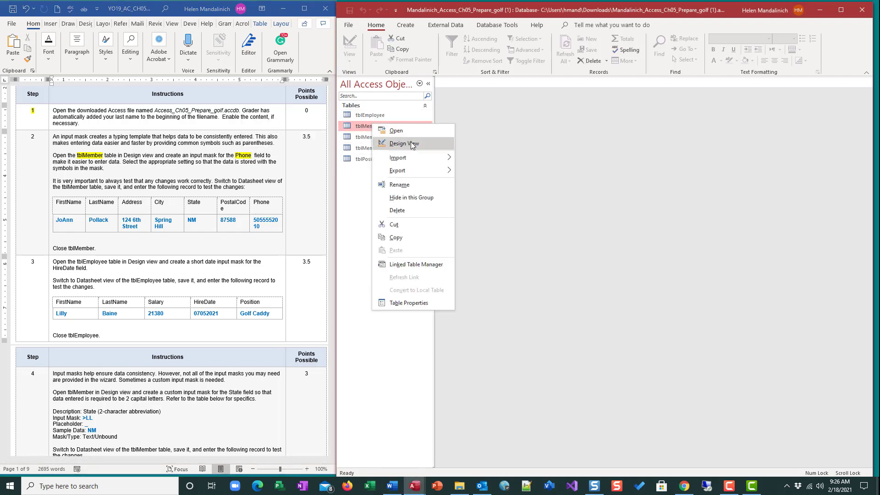
left_click(412, 143)
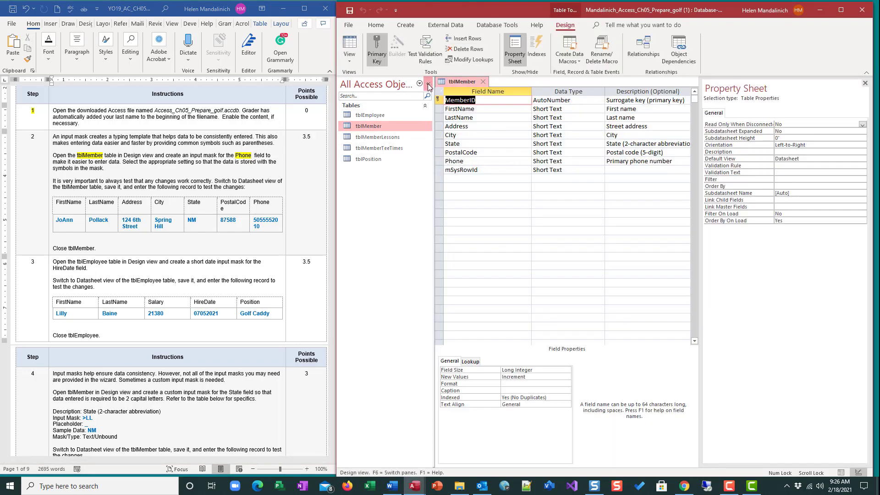
left_click(429, 85)
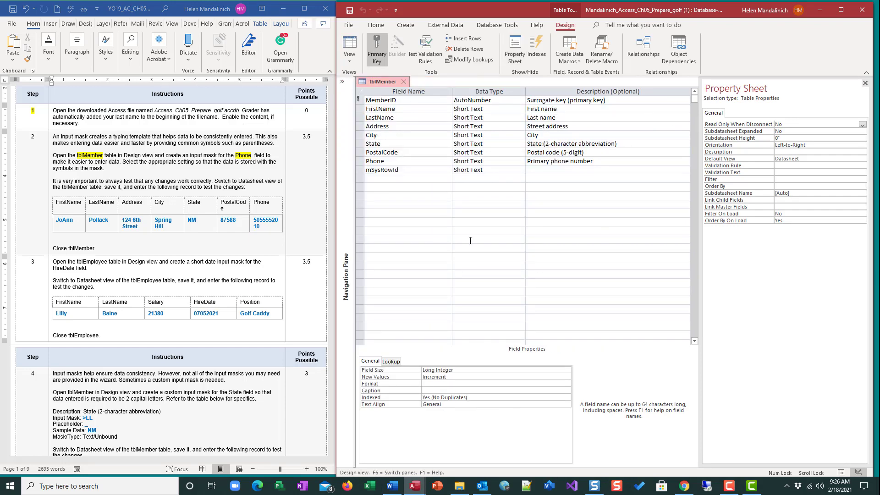
left_click(866, 83)
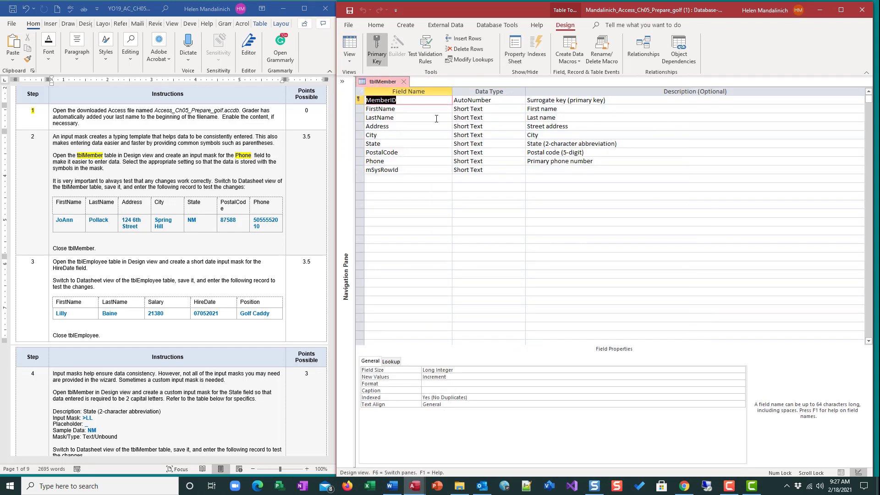
Start the Input Mask Wizard for the Phone field, choosing the Phone mask with an underscore as placeholder character.
left_click(382, 160)
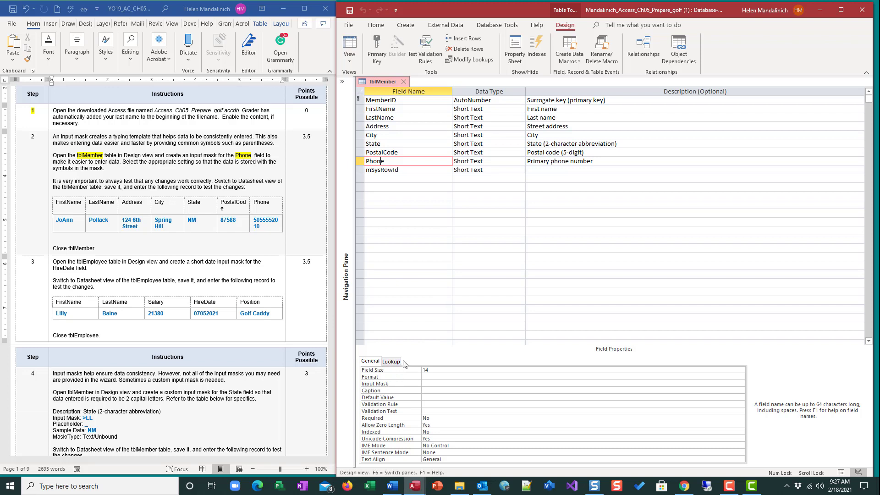
left_click(426, 382)
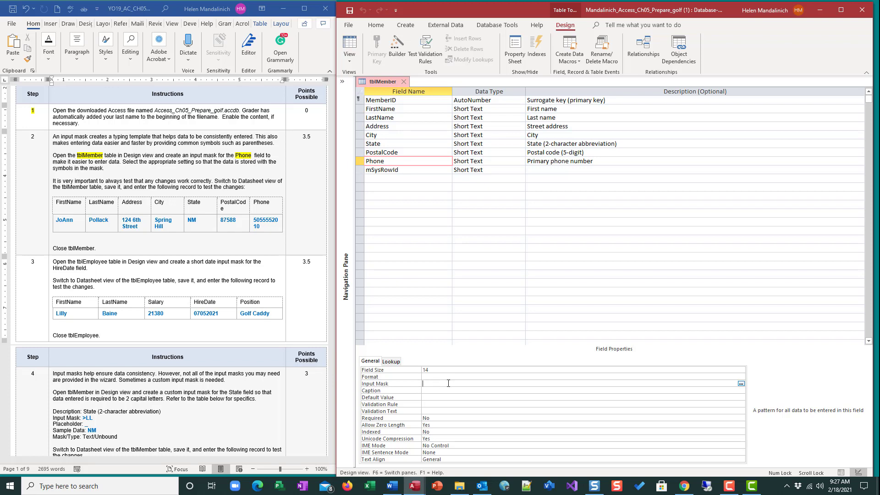
left_click(742, 384)
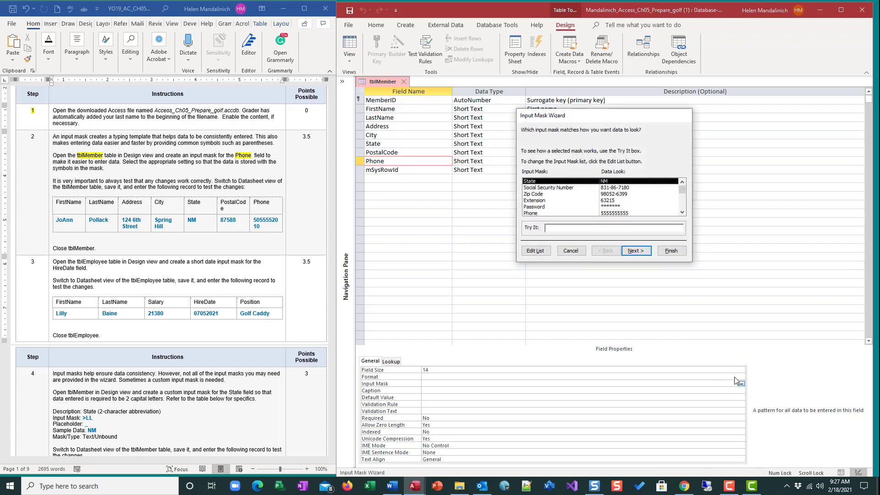
left_click(537, 213)
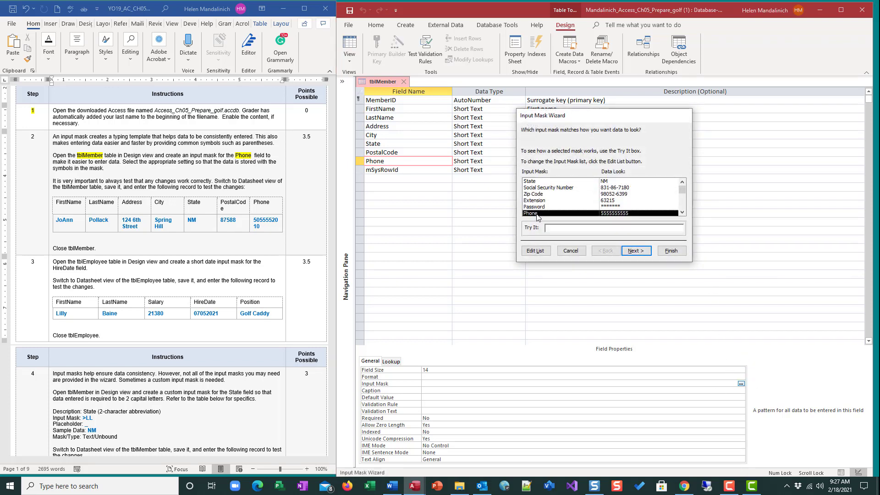
left_click(637, 250)
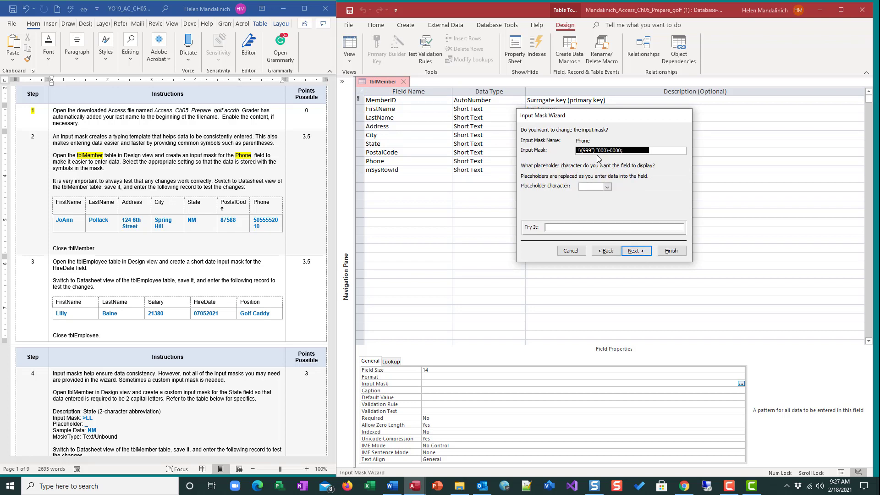
left_click(607, 187)
left_click(594, 205)
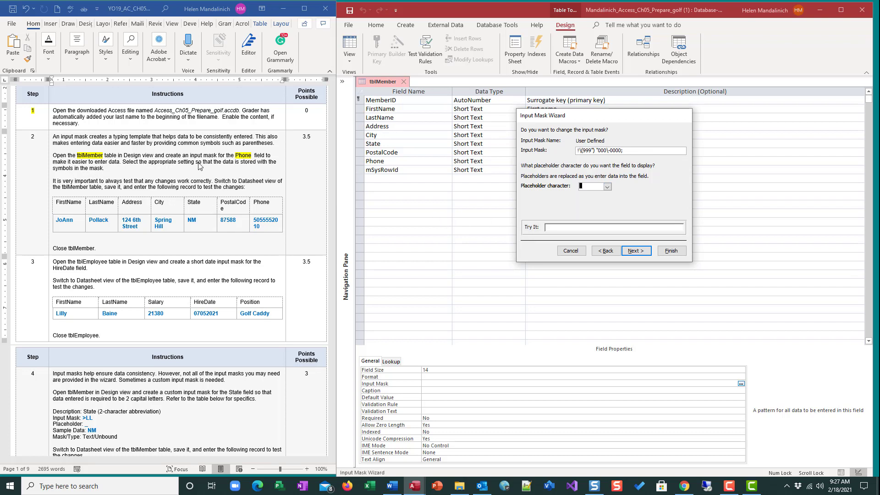
Set the Phone data to be stored with the symbols in the mask and finish the wizard.
left_click(638, 251)
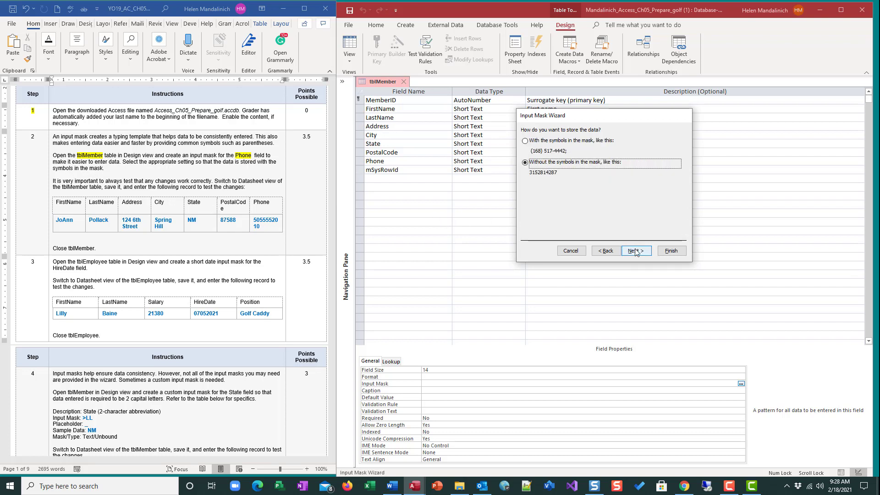
left_click(525, 141)
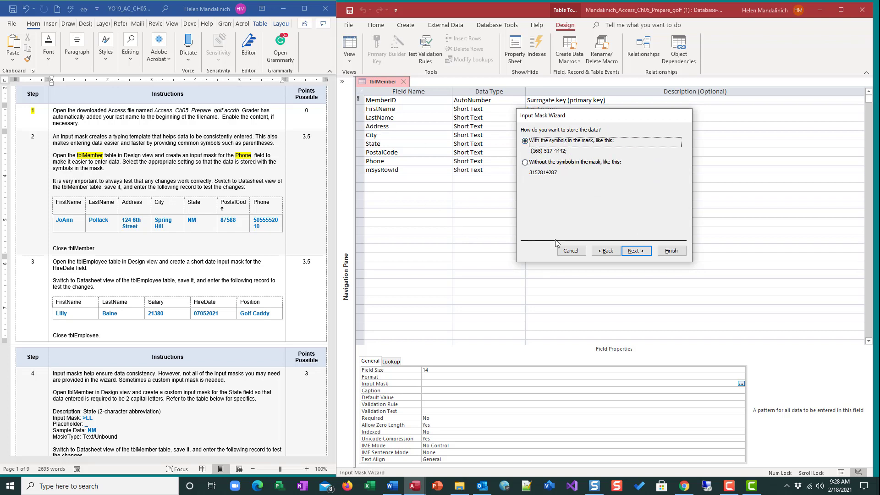
left_click(636, 251)
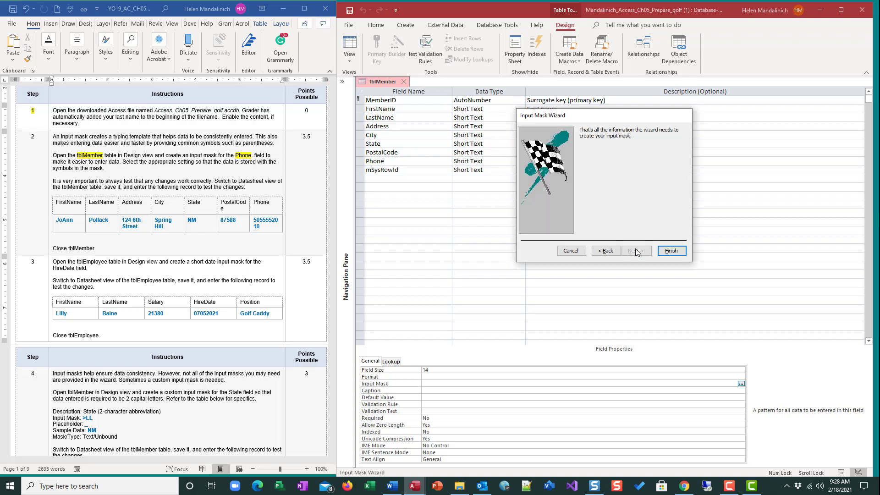
left_click(672, 251)
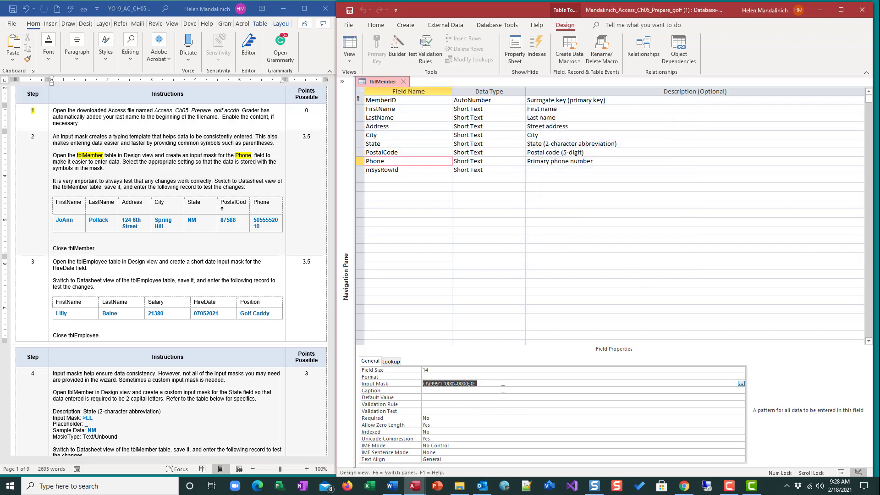
Save the tblMember table and switch it to Datasheet view.
left_click(350, 10)
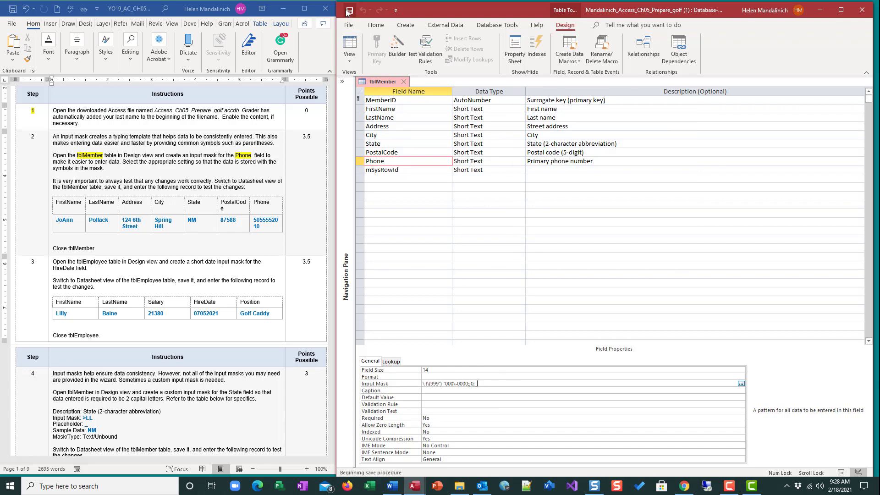
left_click(349, 58)
left_click(381, 80)
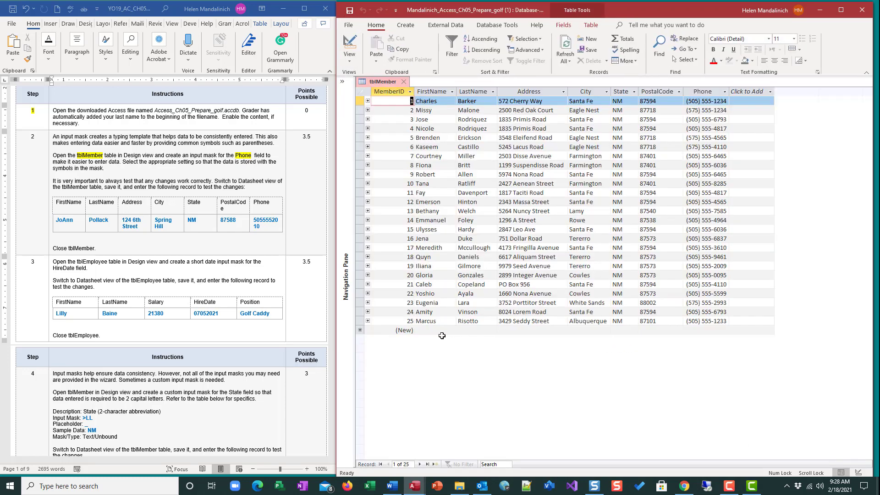
Start a new record in tblMember and enter the member's first name, last name and street address from step 2.
left_click(435, 464)
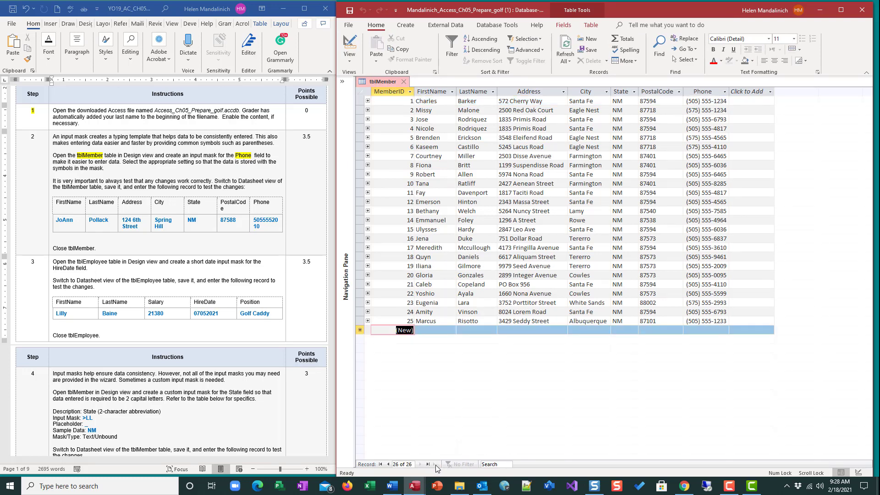
left_click(423, 330)
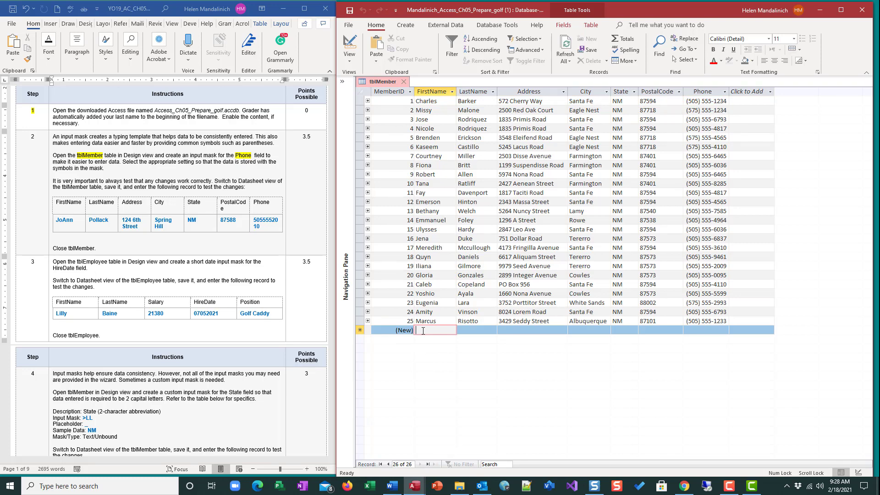
type("JoAnn")
key("Tab")
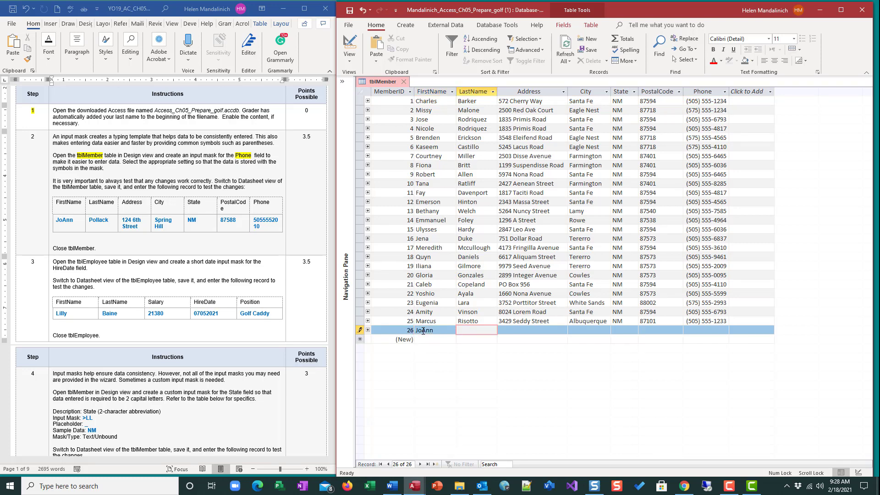
type("Pollack")
key("Tab")
type("124 5")
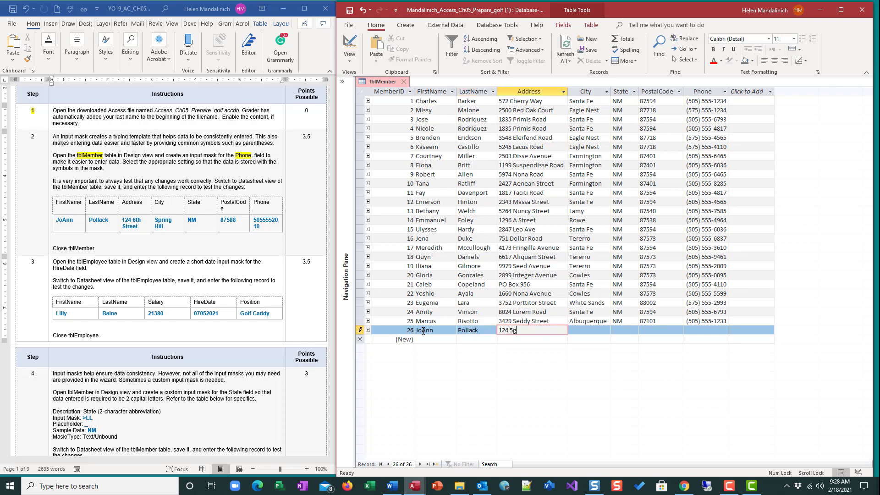
key("BackSpace")
type("6th Street")
key("Tab")
Fill in the new member's city, state and postal code as given in step 2.
type("Sprin")
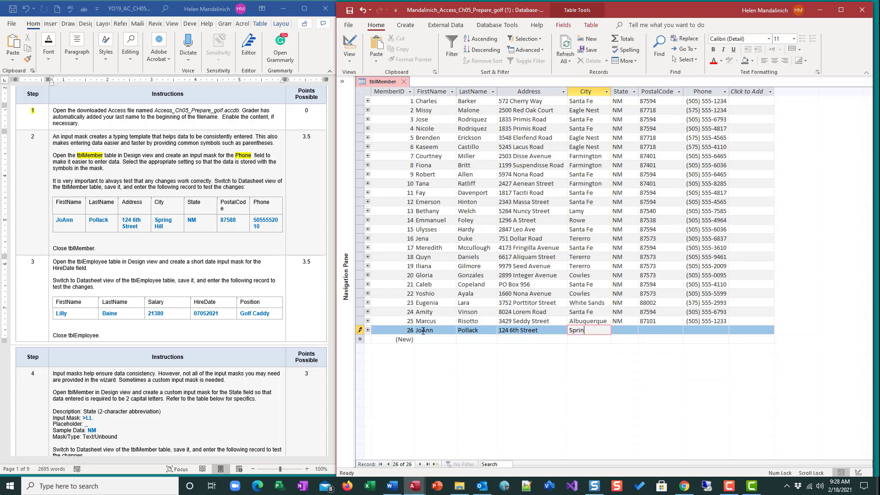
type("g Hill")
key("Tab")
type("NM")
key("Tab")
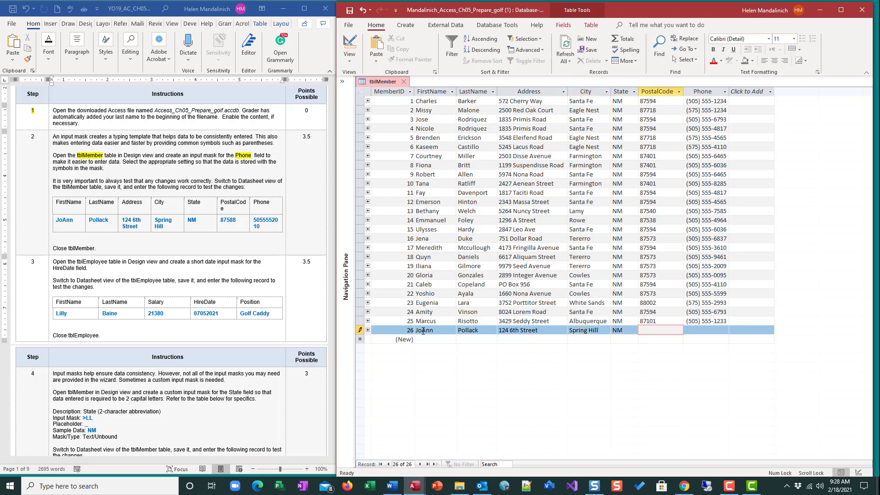
type("87588")
key("Tab")
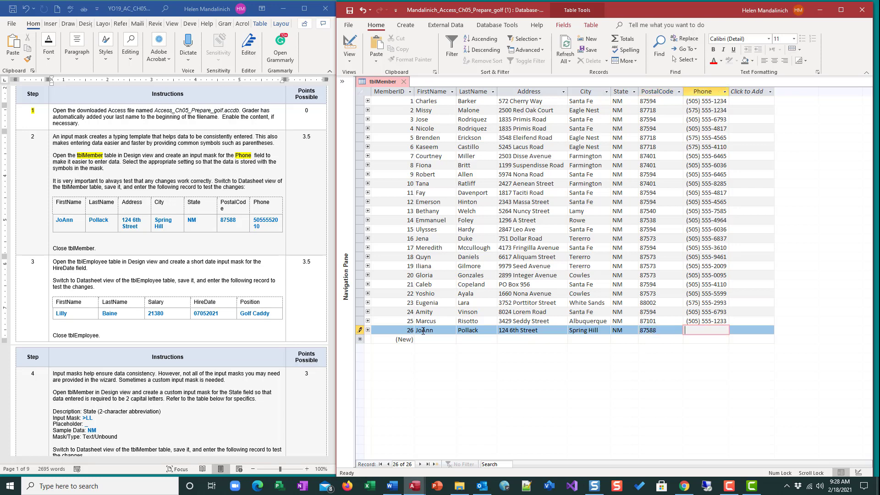
Enter the new member's phone number from step 2, complete the record, and close tblMember.
type("5")
type("05) 555-2010")
key("Tab")
key("Tab")
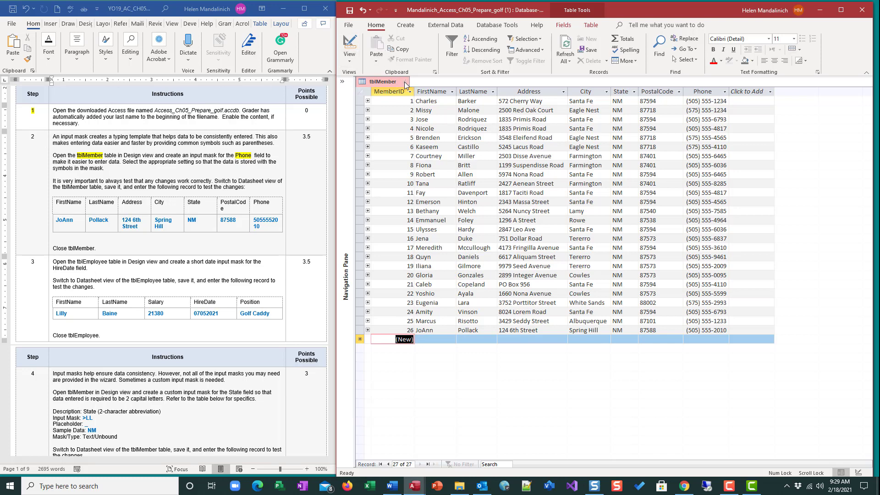
key("ctrl+w")
In the Word instructions, highlight the step 2 number and, in step 3, "tblEmployee", "a short date input mask" and "HireDate" in yellow.
left_click(33, 138)
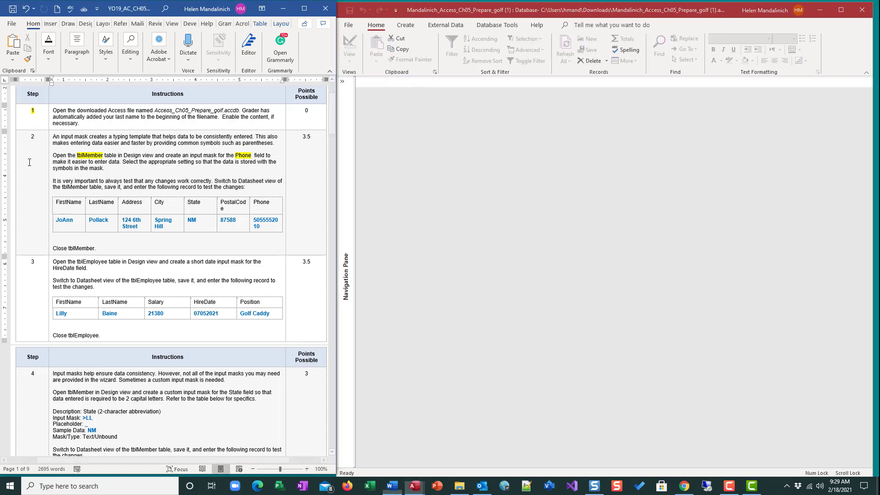
double_click(32, 139)
scroll(145, 294, "down", 3)
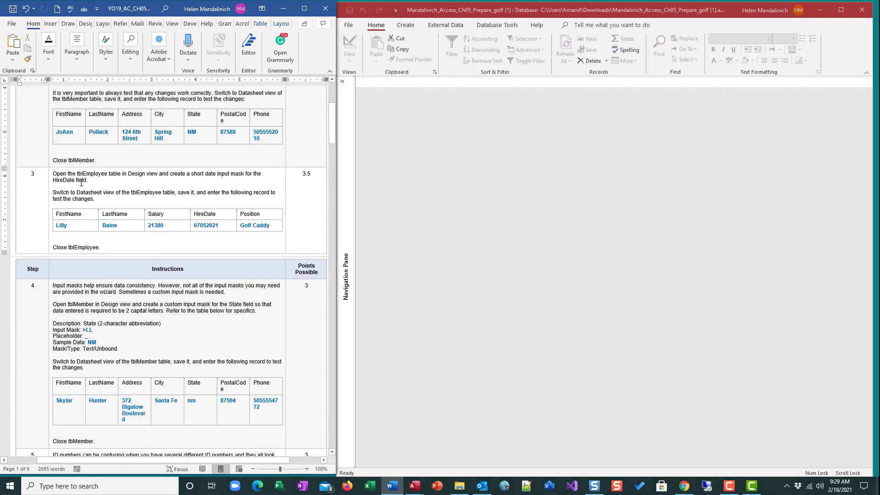
double_click(93, 174)
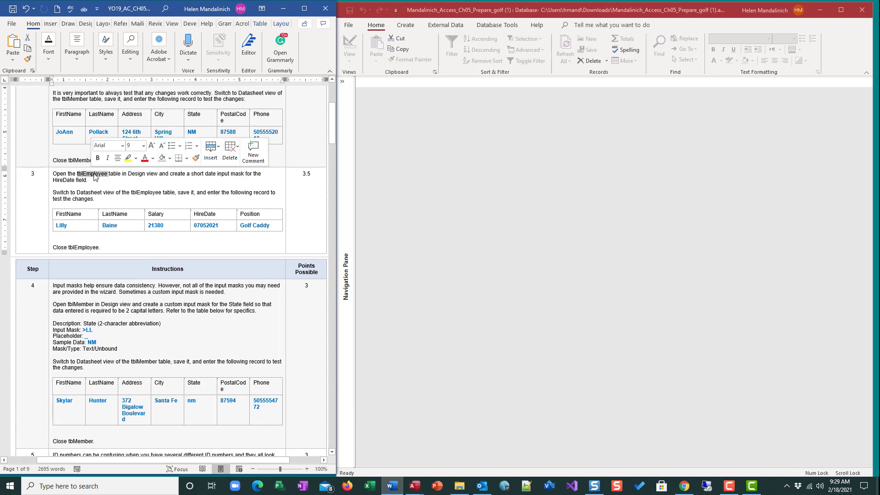
left_click(128, 158)
left_click_drag(188, 175, 240, 175)
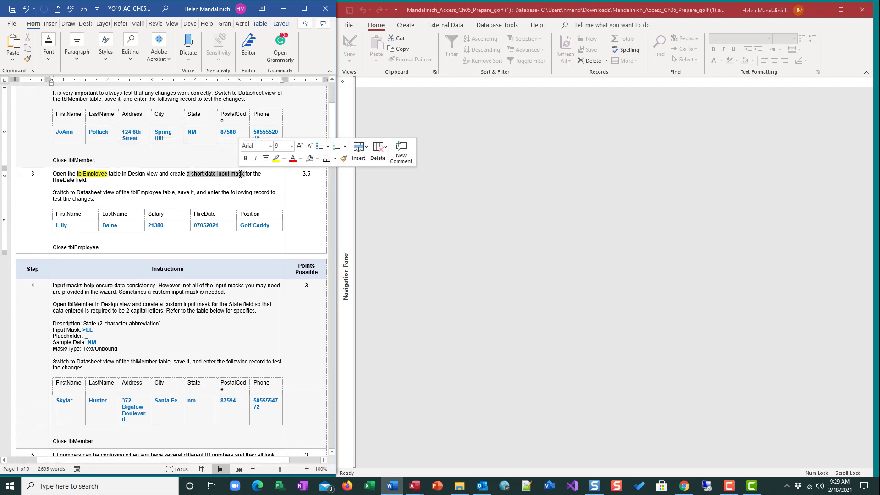
left_click(276, 158)
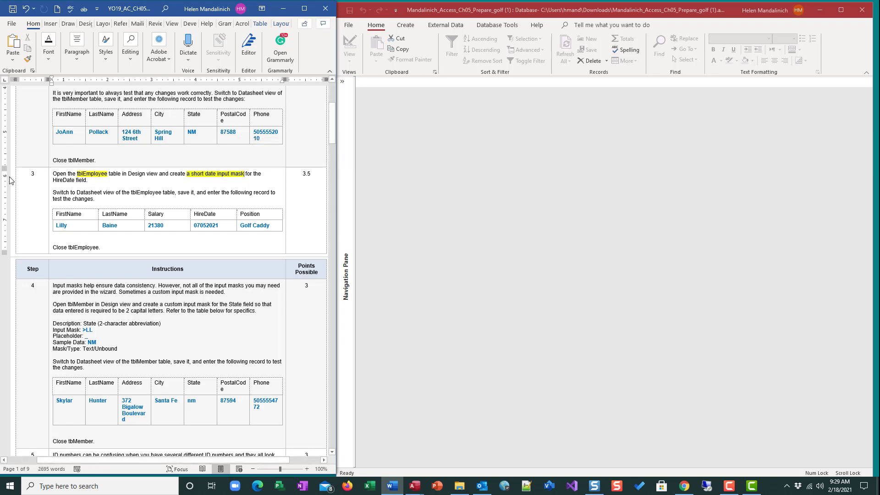
double_click(68, 180)
left_click(108, 165)
In Access, open the tblEmployee table in Design view and collapse the list of database objects.
left_click(342, 81)
left_click(376, 119)
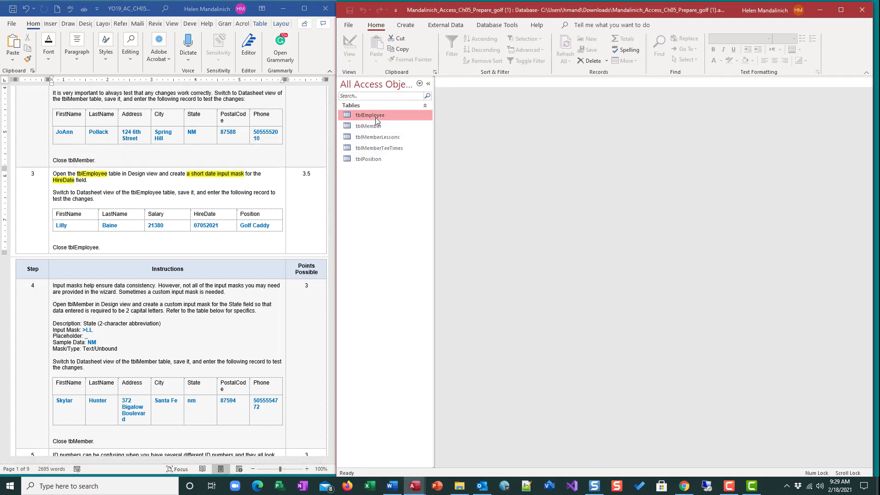
right_click(377, 119)
left_click(396, 130)
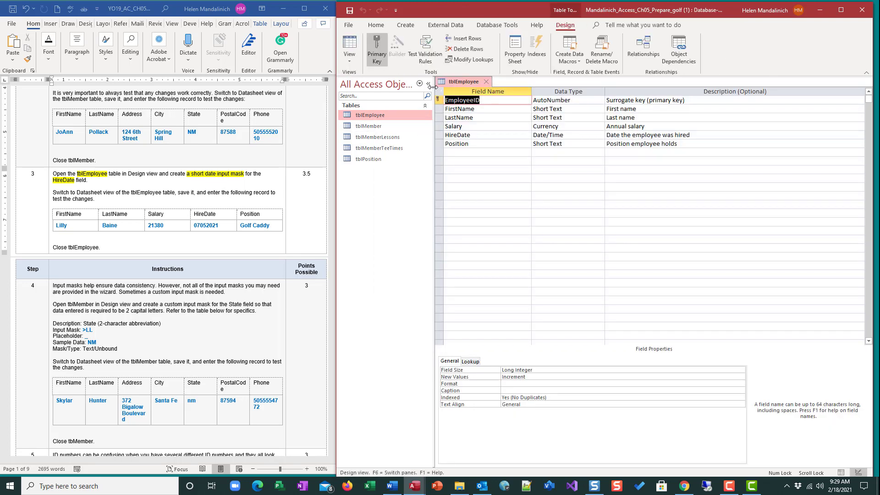
left_click(429, 85)
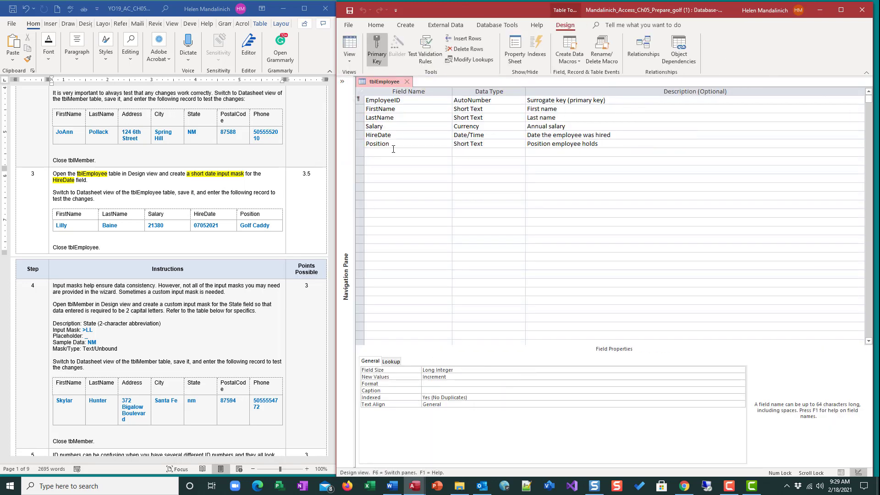
Create a Short Date input mask for the HireDate field with the Input Mask Wizard, keeping the 99/99/0000 mask and underscore placeholder.
left_click(403, 135)
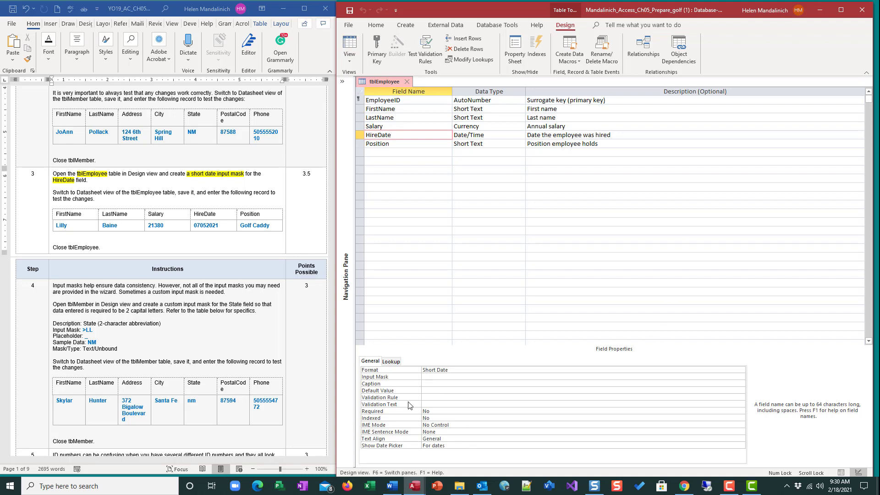
left_click(429, 377)
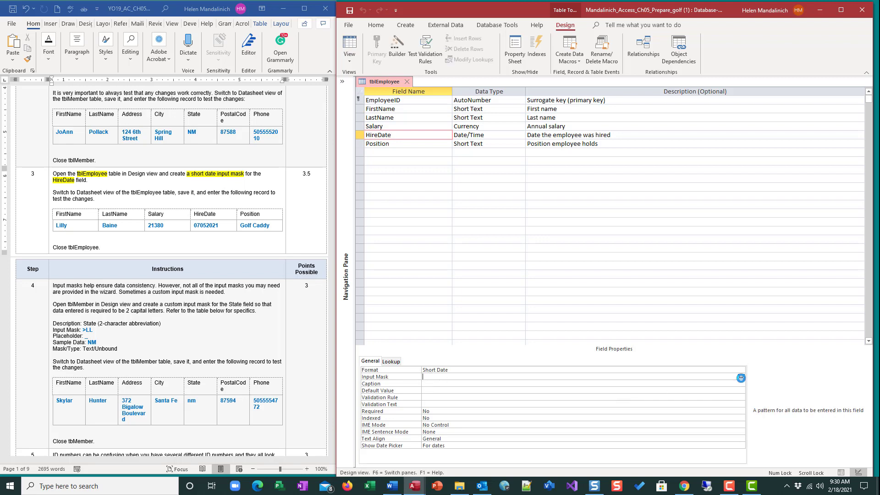
left_click(741, 377)
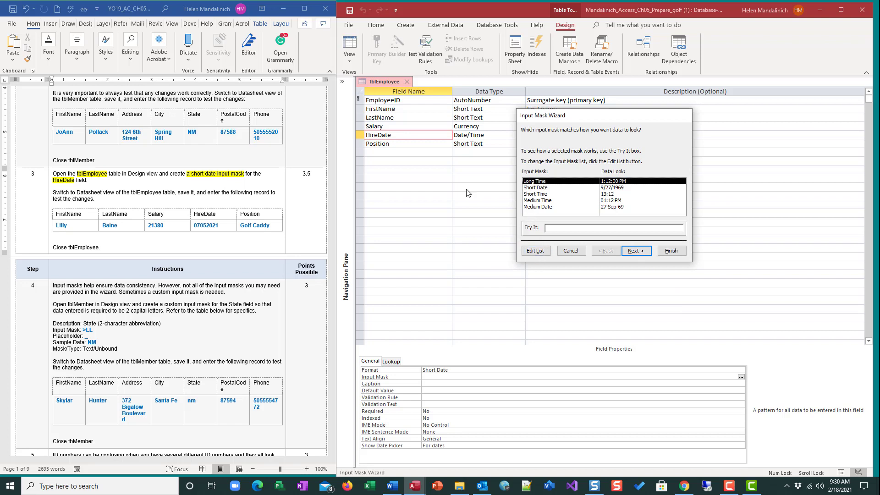
left_click(550, 189)
left_click(636, 251)
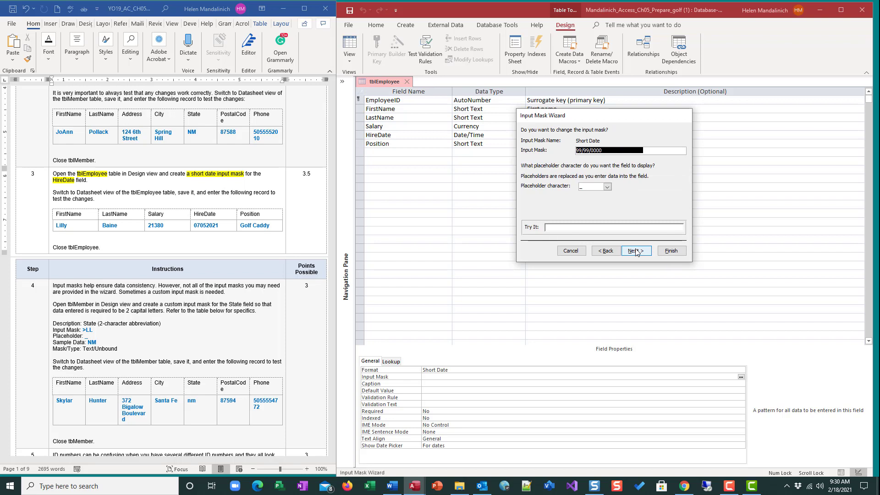
left_click(637, 251)
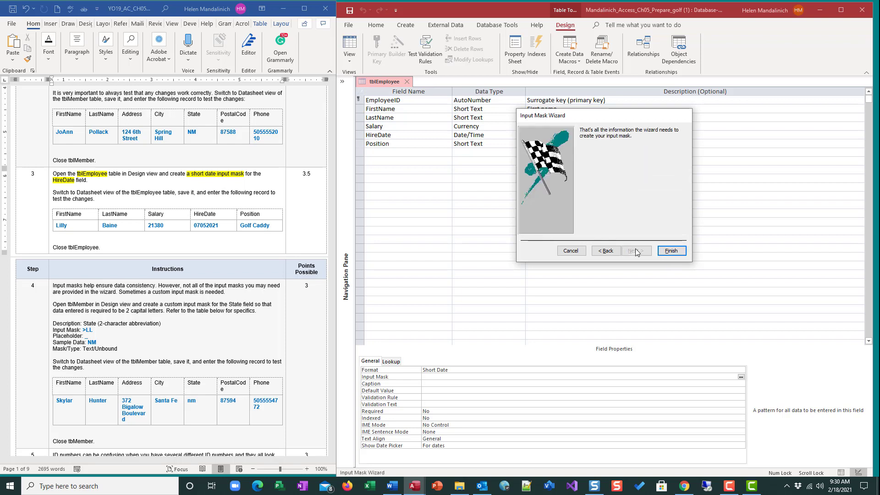
left_click(671, 251)
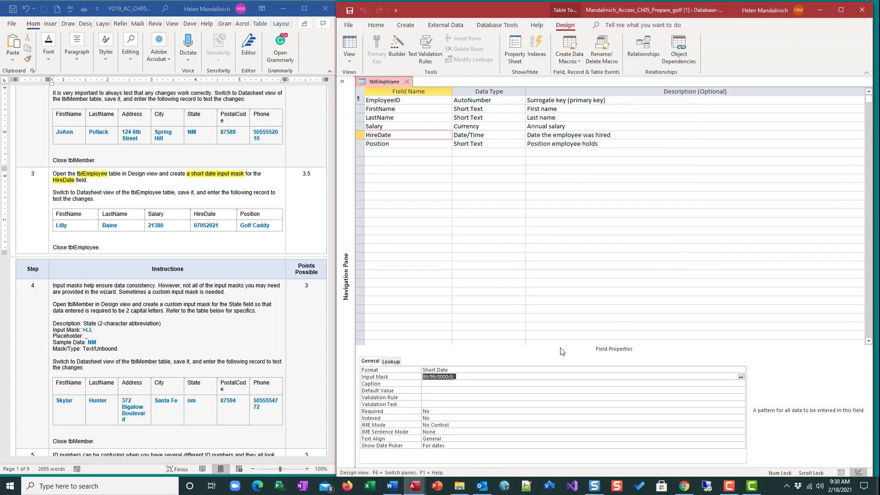
Save the tblEmployee table and switch it to Datasheet view.
left_click(347, 12)
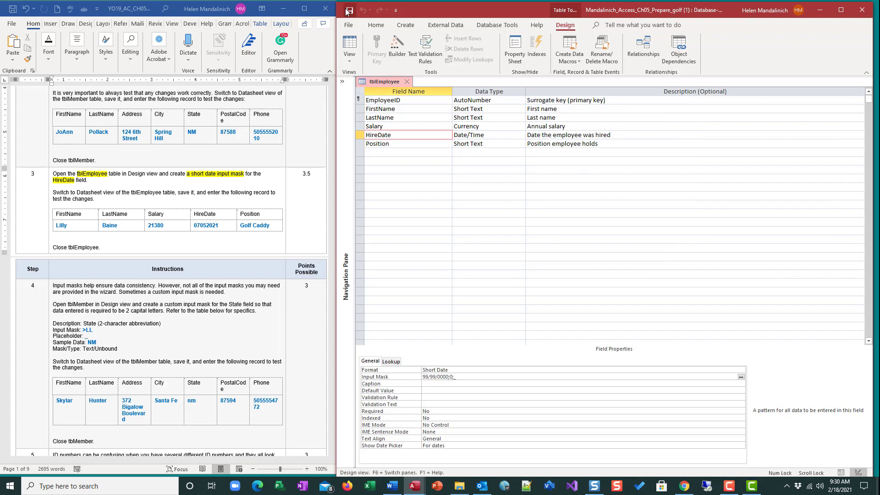
left_click(350, 41)
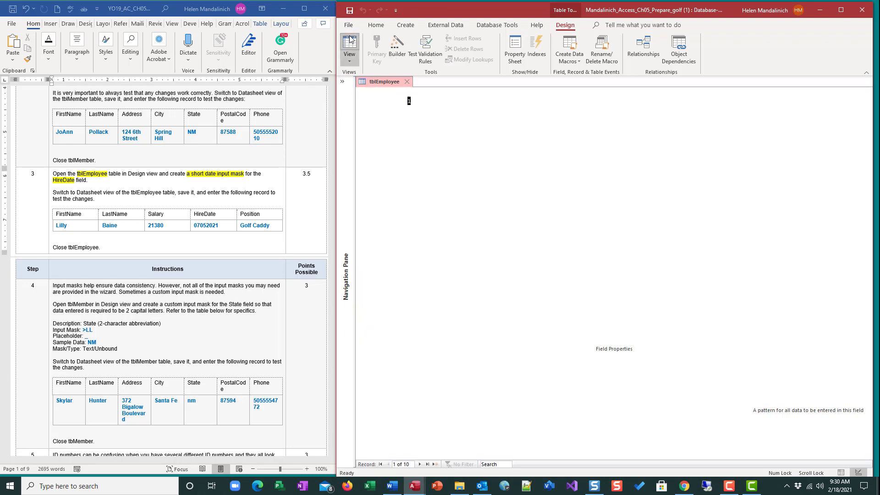
Start a new record in tblEmployee with the employee's first and last name from step 3 and a salary of 21380.
left_click(435, 464)
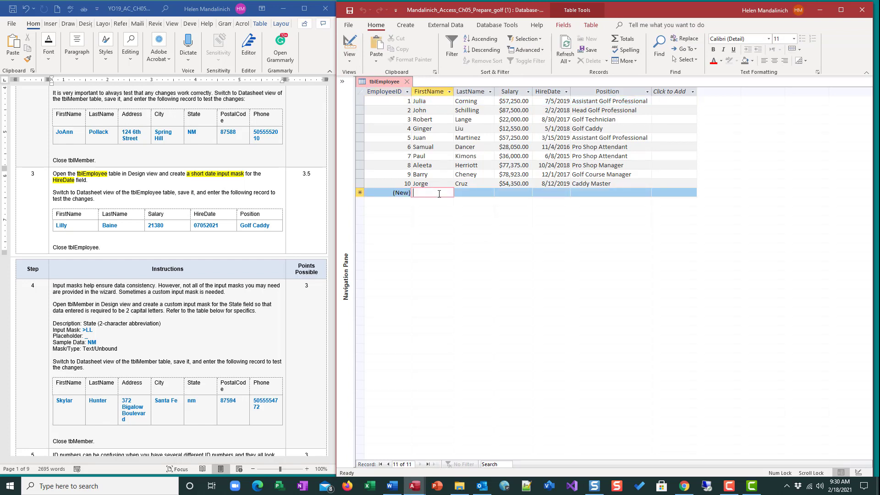
type("Lilly")
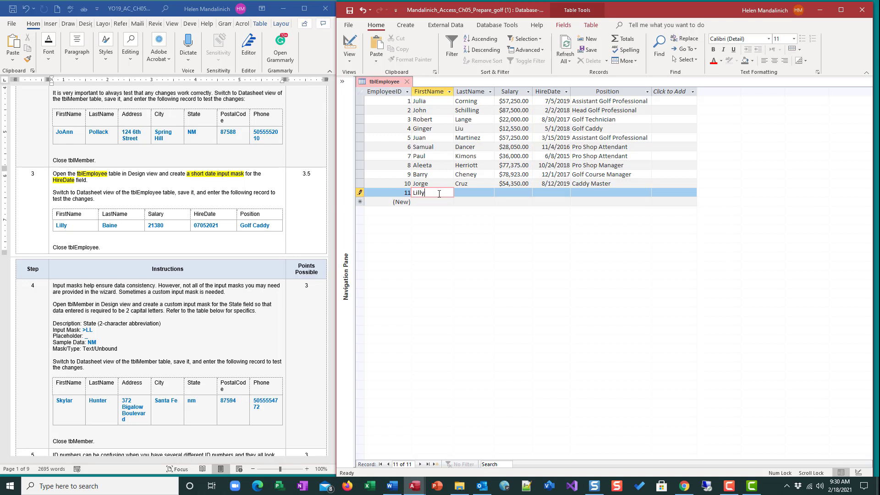
key("Tab")
type("Baine")
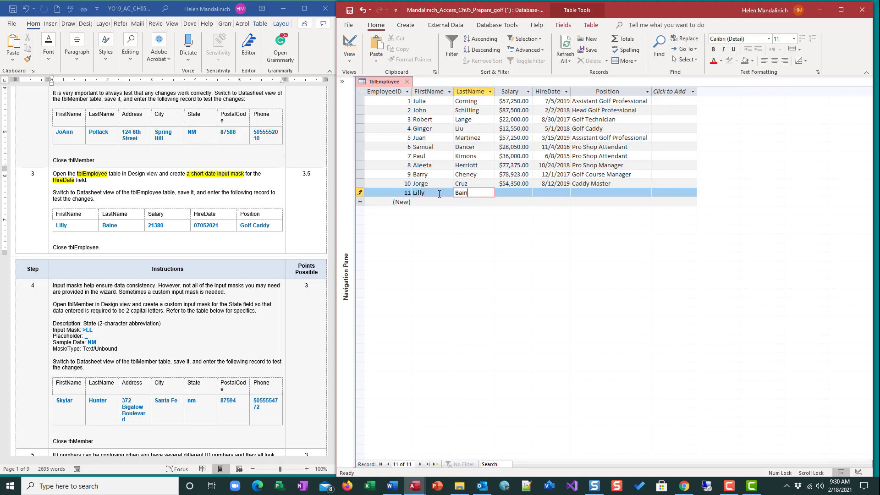
key("Tab")
type("21380")
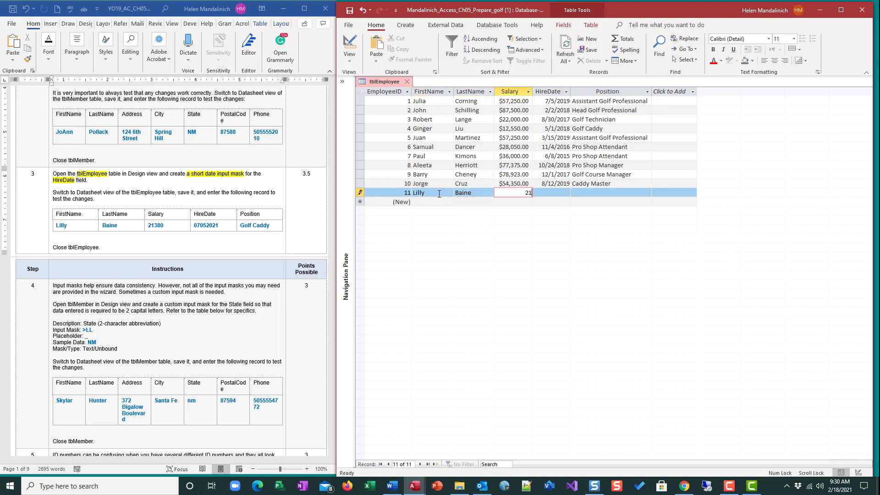
key("Tab")
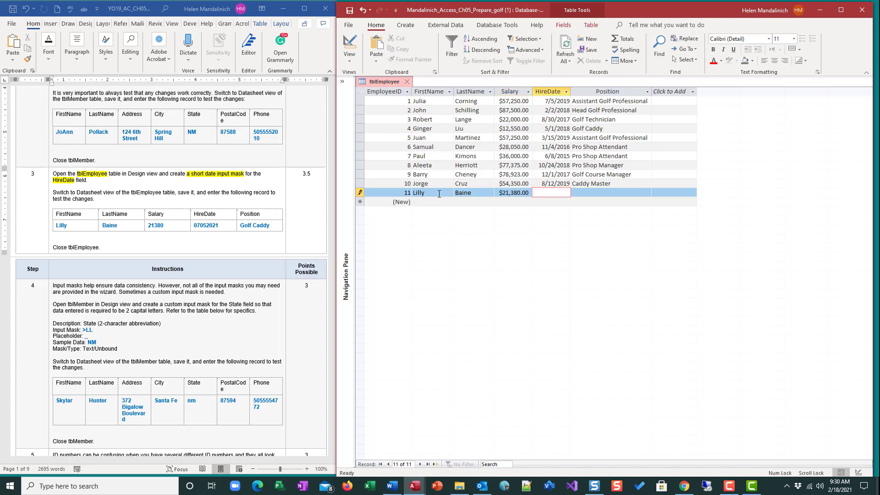
Complete the employee record with hire date 07/05/2021 and position Golf Caddy, and close tblEmployee.
type("07")
type("05")
type("2021")
key("Tab")
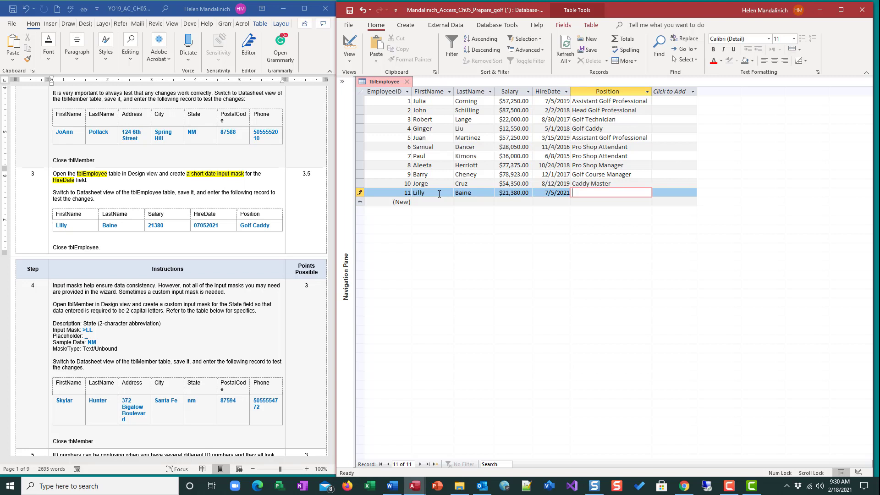
type("Golf Caddy")
key("Tab")
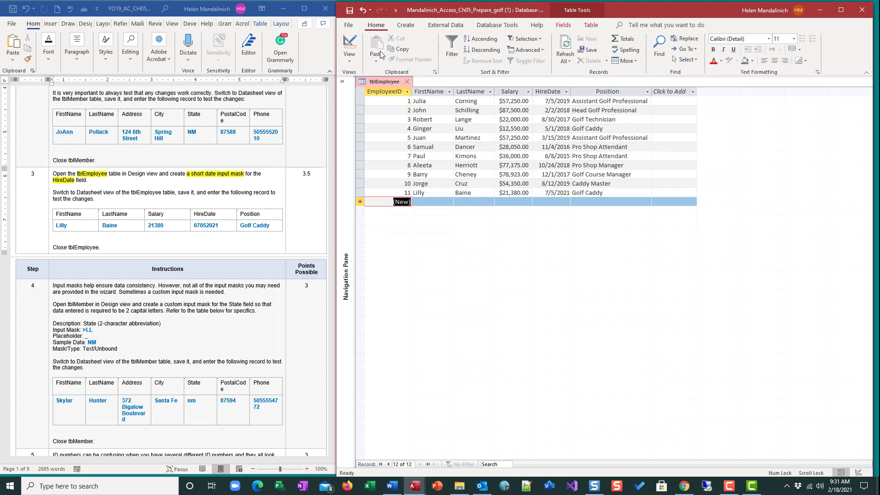
left_click(410, 86)
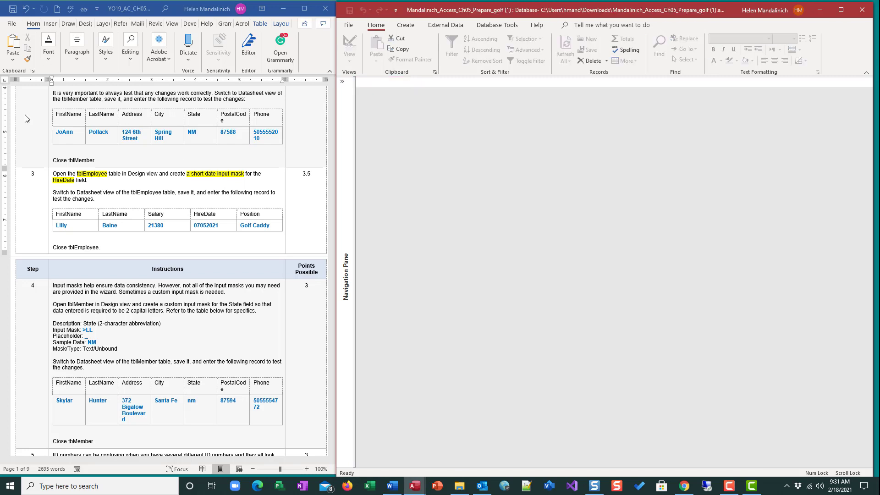
Mark step 3 as done in the Word instructions by highlighting its number in yellow.
double_click(32, 173)
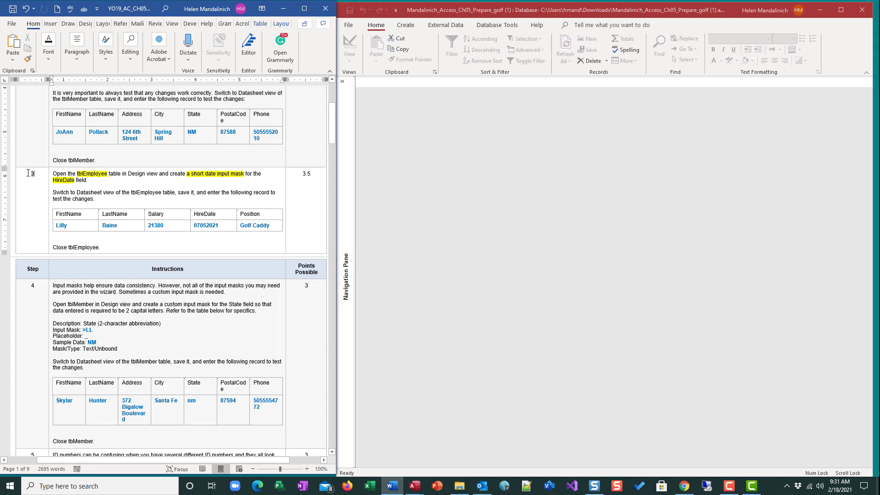
left_click(62, 156)
scroll(120, 362, "down", 3)
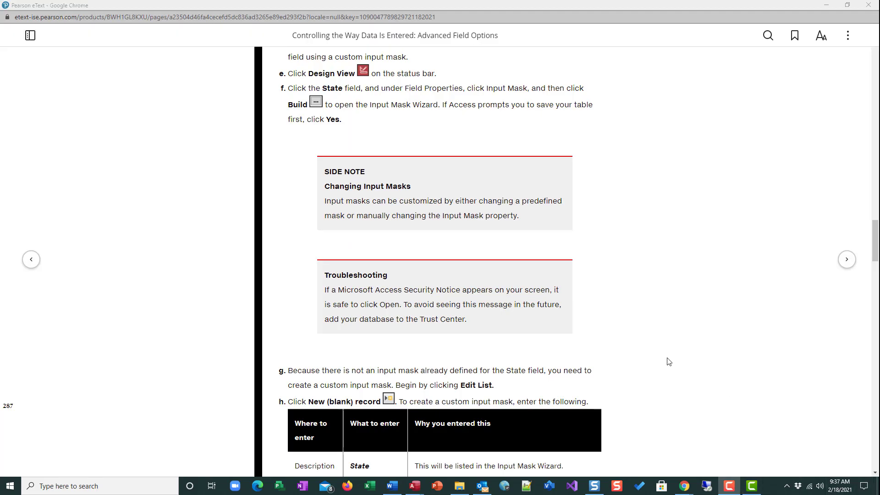
Read the eText's custom input mask exercise for the State field and its quick references on mask characters and useful custom masks.
scroll(667, 363, "down", 5)
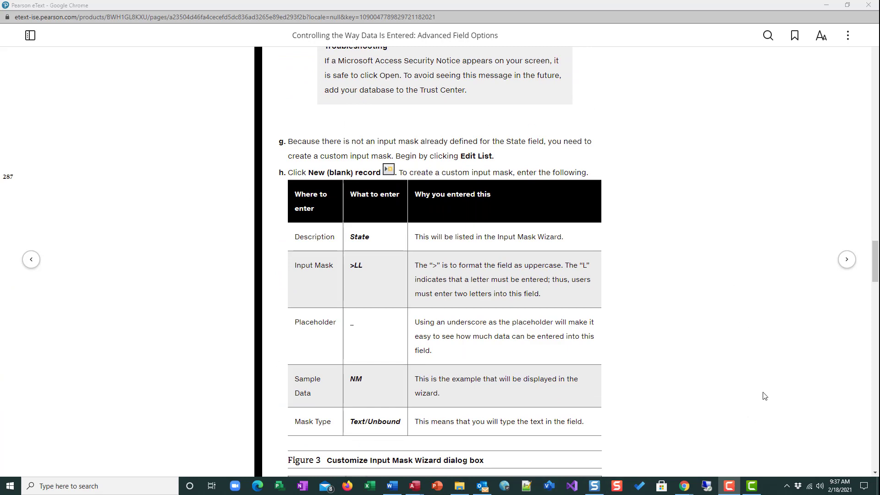
scroll(765, 396, "down", 8)
scroll(765, 395, "down", 19)
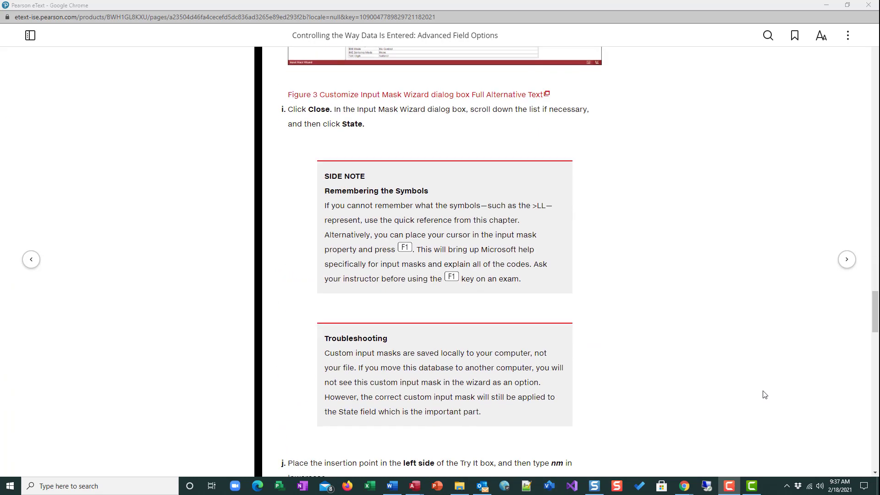
scroll(764, 394, "down", 15)
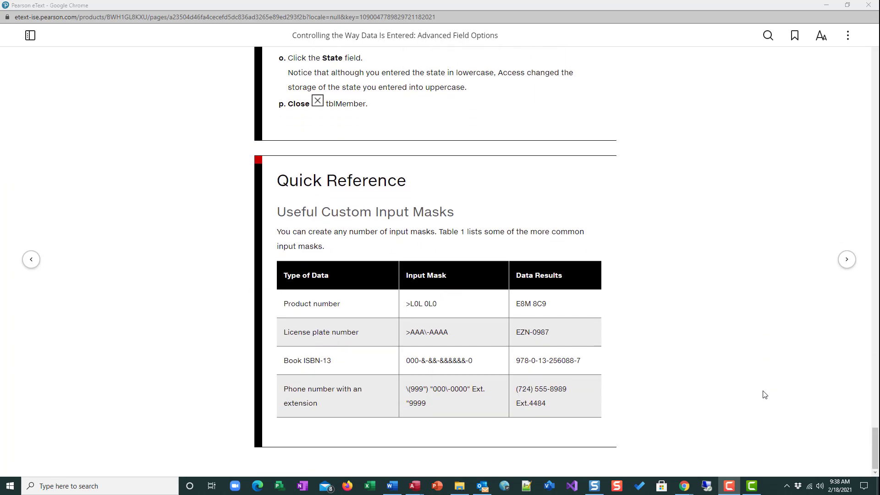
scroll(765, 394, "up", 20)
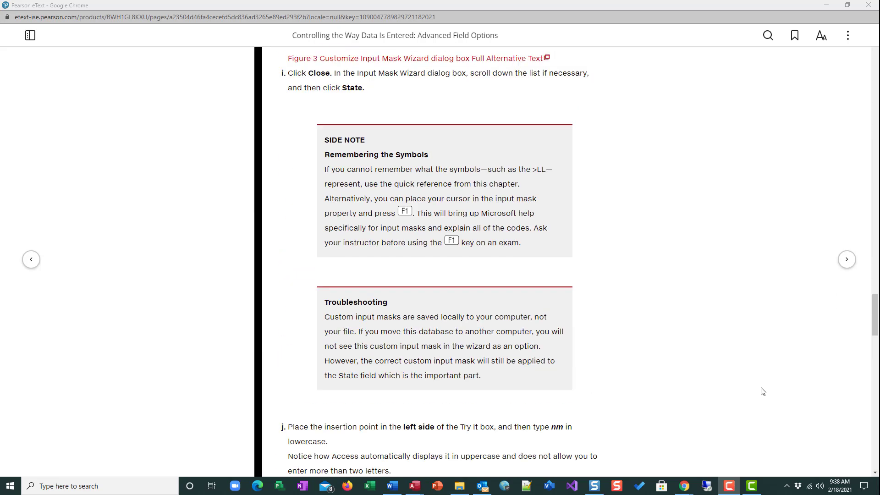
scroll(763, 391, "up", 20)
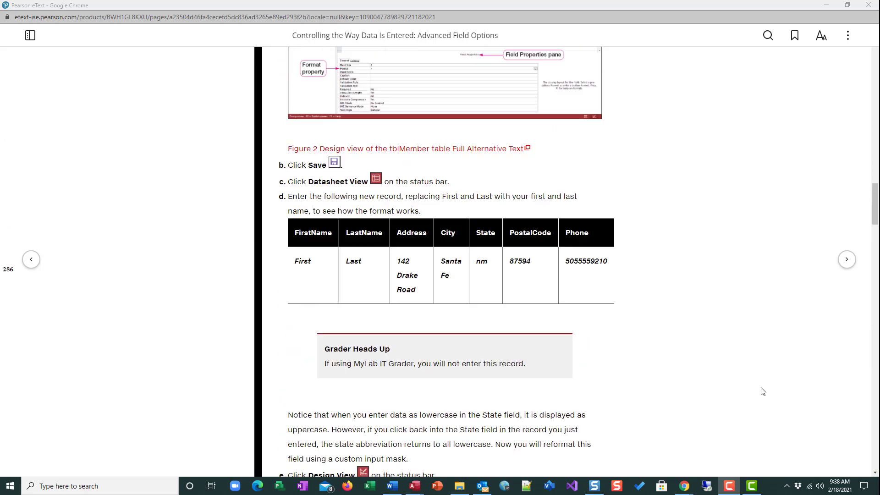
scroll(763, 391, "up", 15)
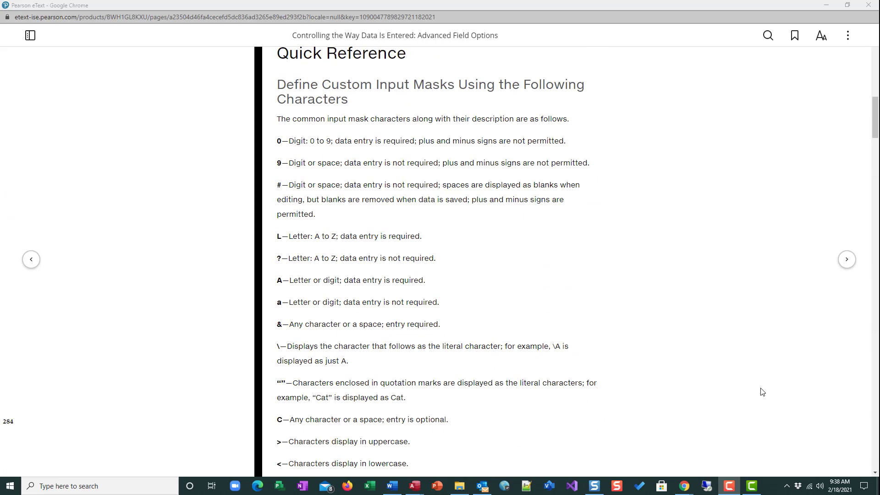
scroll(763, 391, "down", 1)
scroll(763, 391, "up", 1)
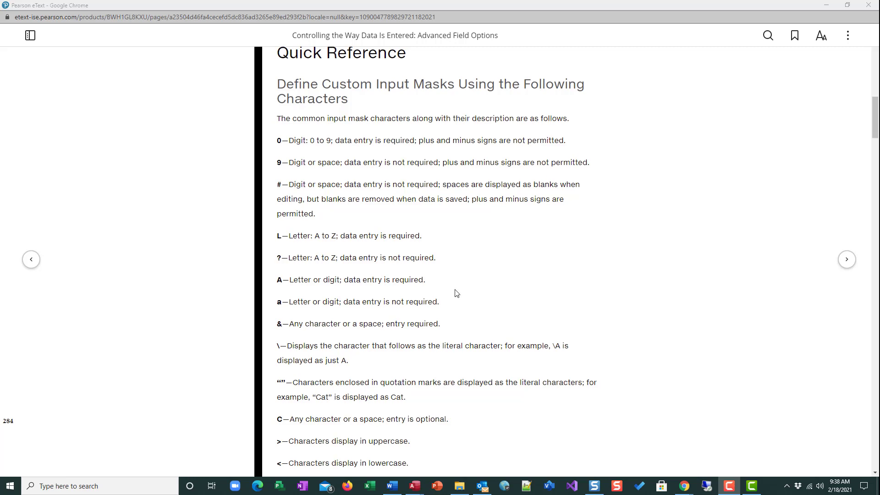
scroll(456, 289, "down", 3)
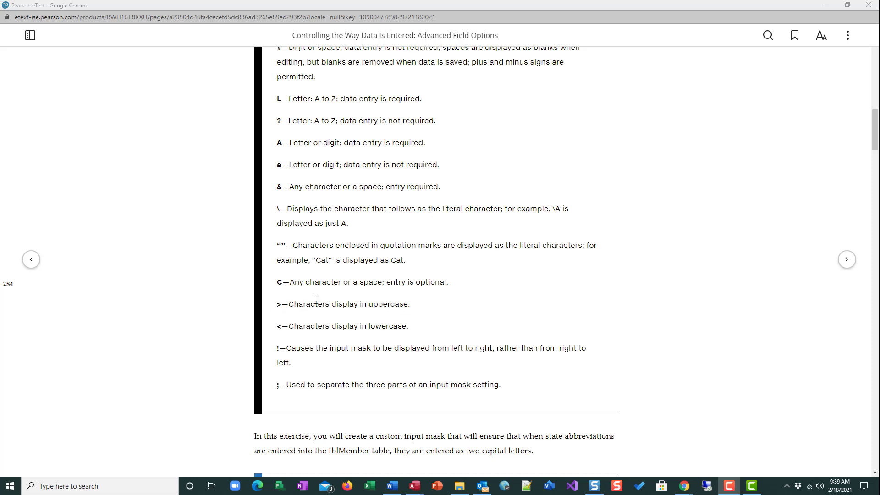
scroll(321, 298, "down", 12)
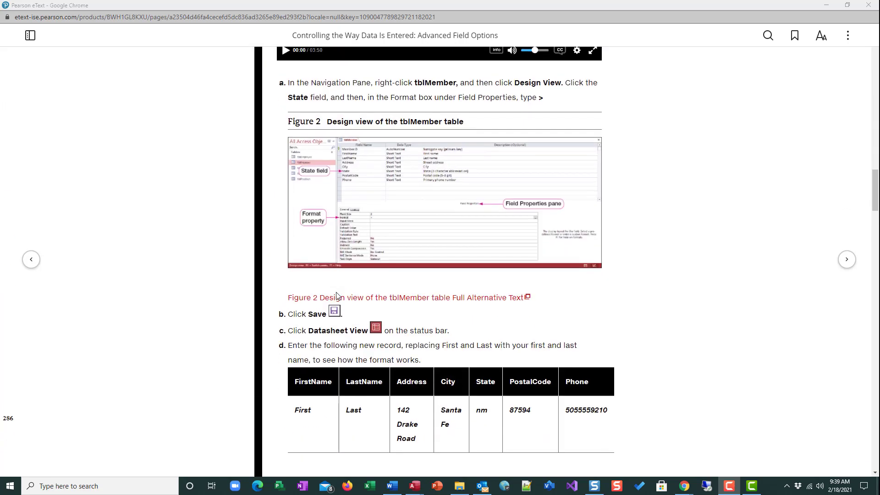
Read the eText steps for testing the State format and the table of settings for a custom State input mask.
scroll(336, 296, "down", 3)
scroll(336, 296, "up", 3)
scroll(338, 296, "down", 3)
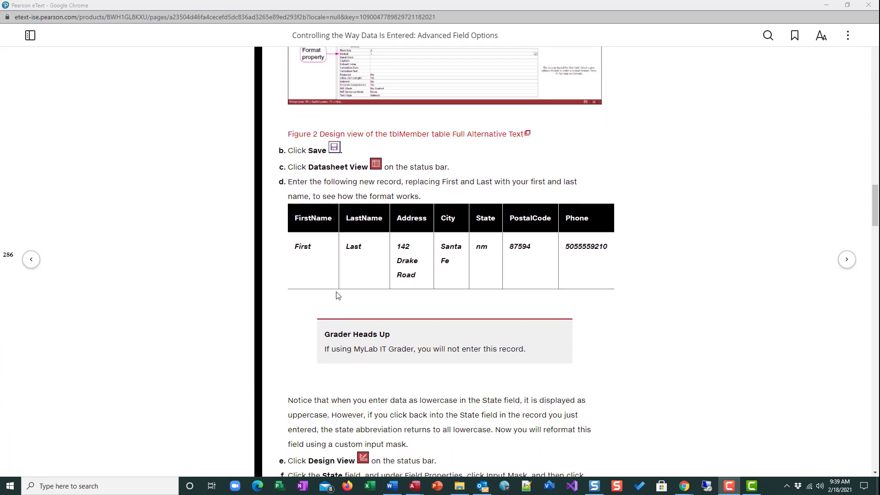
scroll(337, 296, "down", 2)
scroll(338, 293, "down", 9)
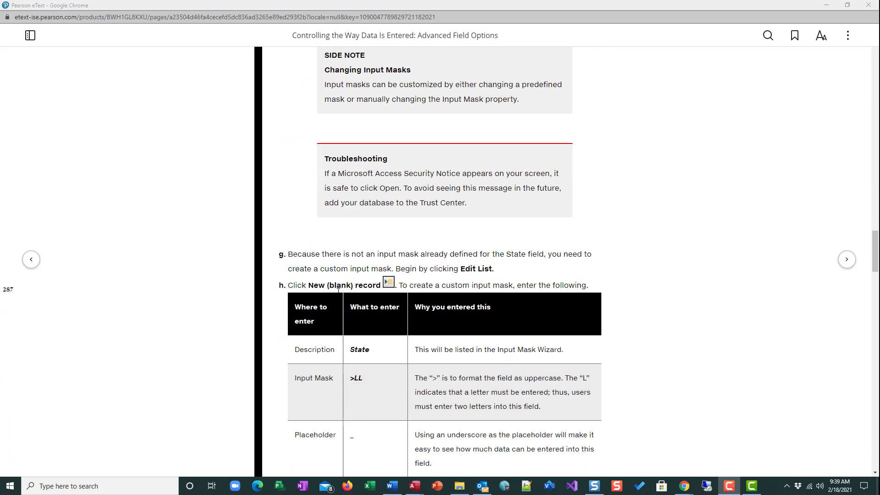
scroll(348, 302, "down", 4)
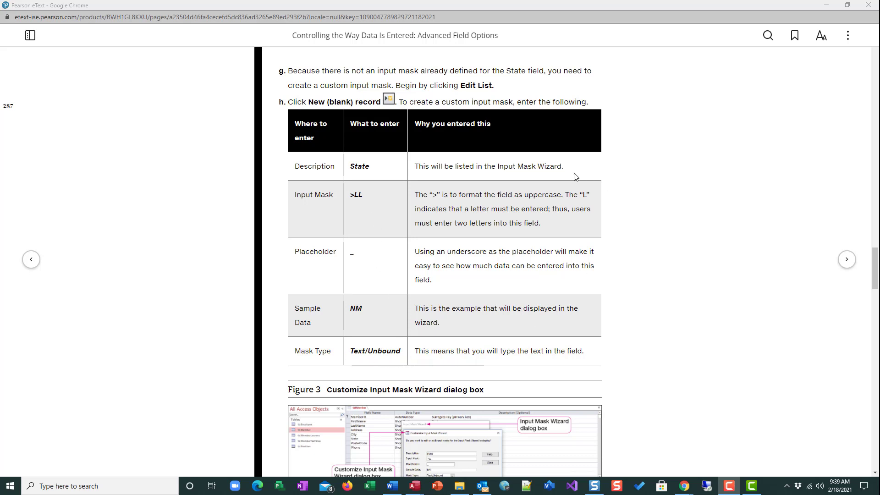
Return to the Word instructions and Access, widen the Access window up to the Word window, and collapse the Navigation Pane.
left_click(828, 5)
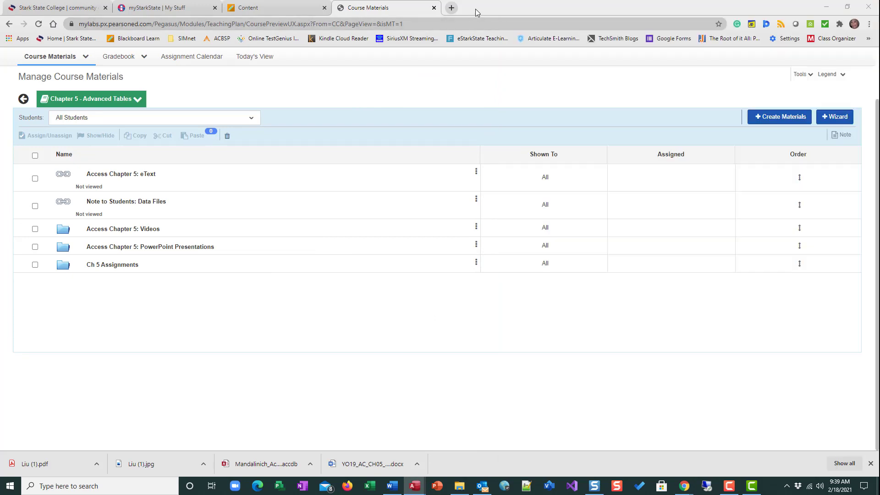
double_click(475, 9)
left_click(614, 7)
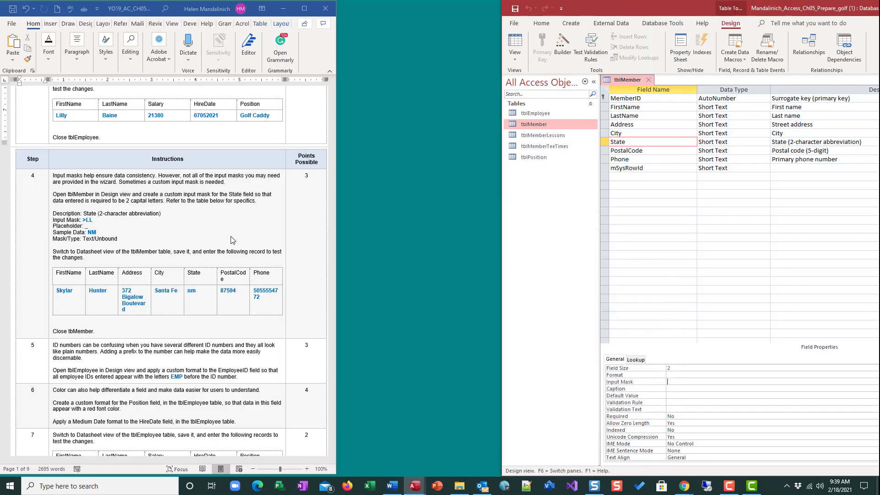
left_click_drag(501, 89, 333, 101)
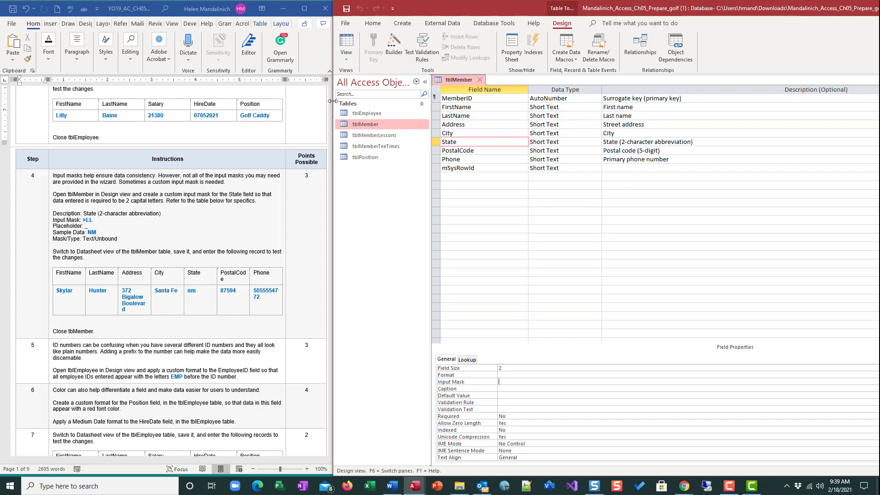
left_click(425, 81)
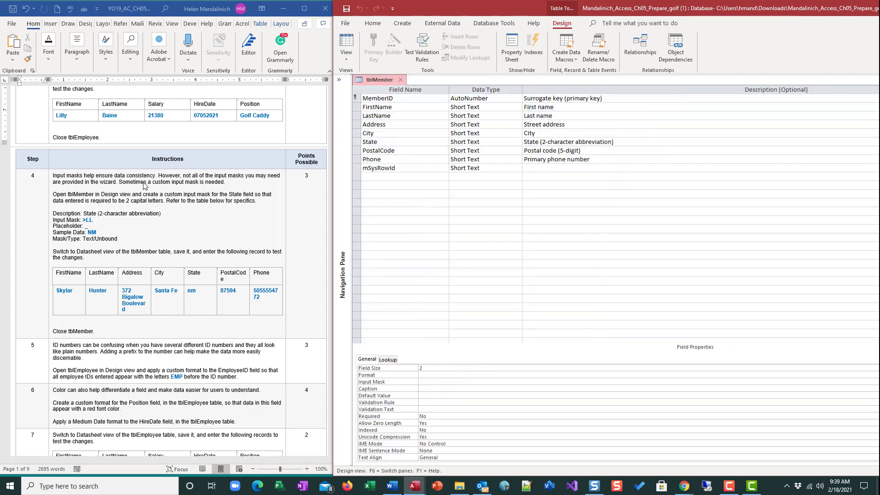
Highlight the words tblMember, required and capital in yellow in step 4 of the Word instructions.
right_click(83, 194)
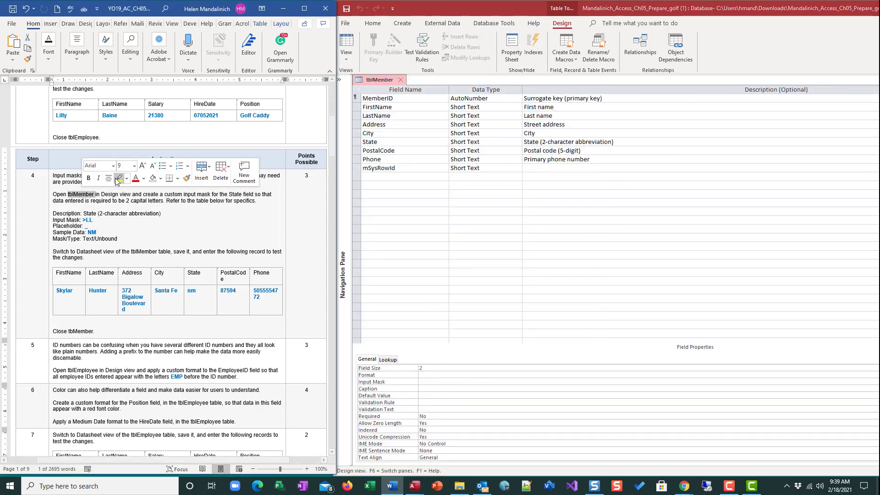
left_click(119, 178)
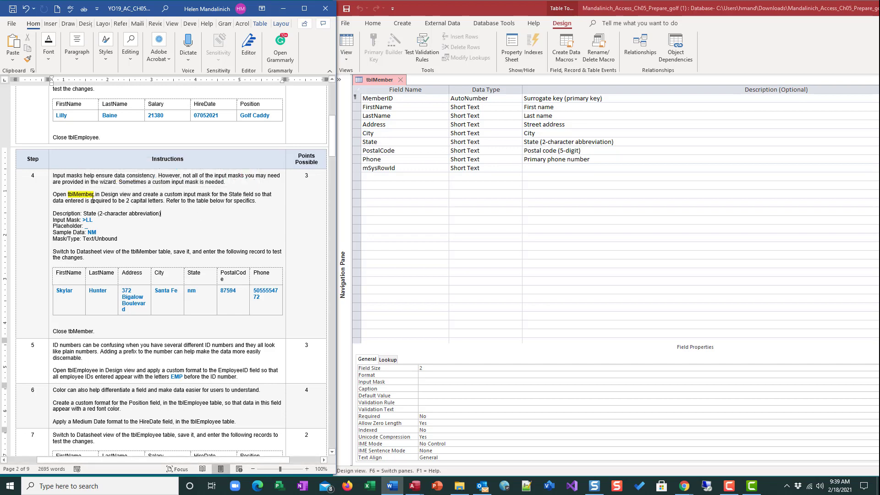
left_click_drag(103, 198, 113, 199)
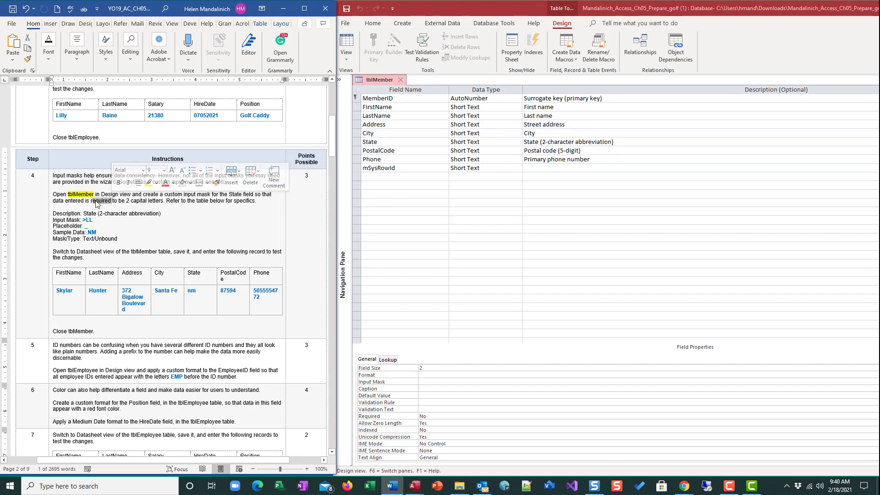
left_click(132, 186)
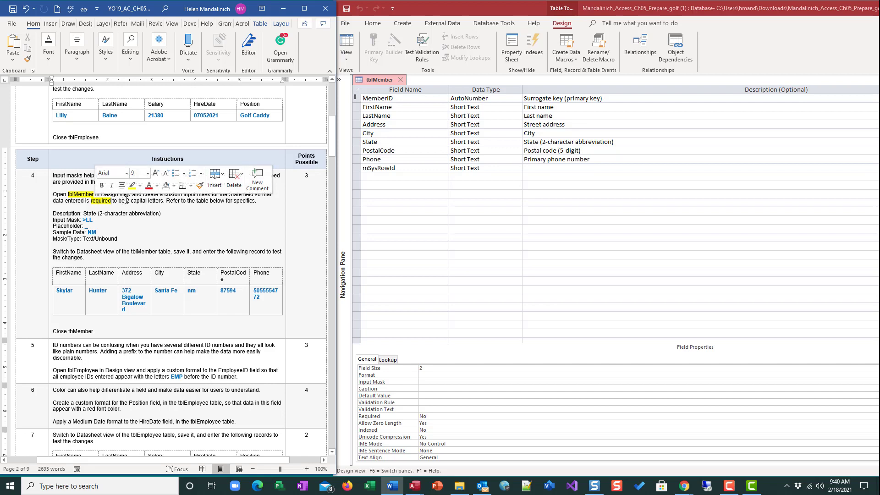
double_click(133, 200)
left_click(174, 185)
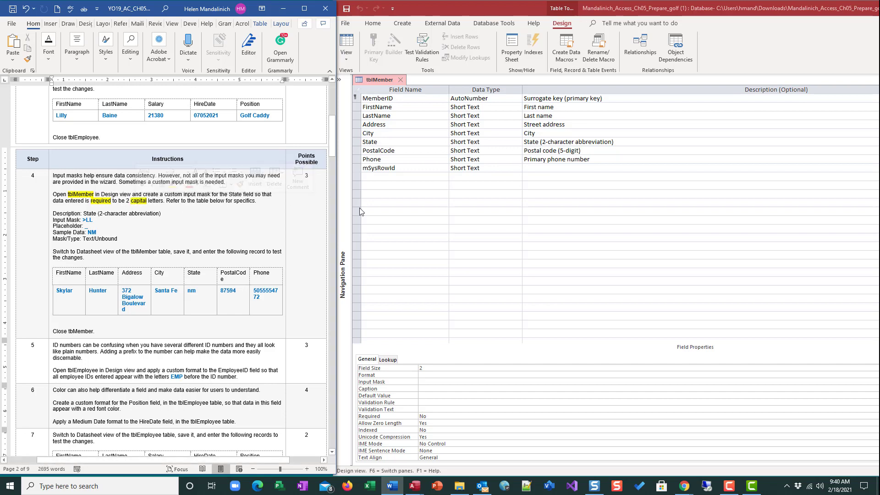
Open the Input Mask Wizard for tblMember's State field and review the State mask's settings in its editable mask list.
left_click(386, 142)
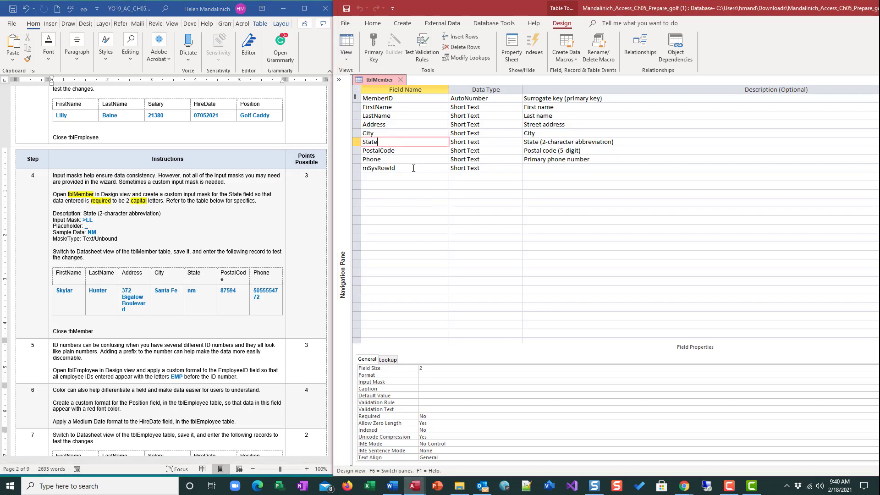
left_click(437, 382)
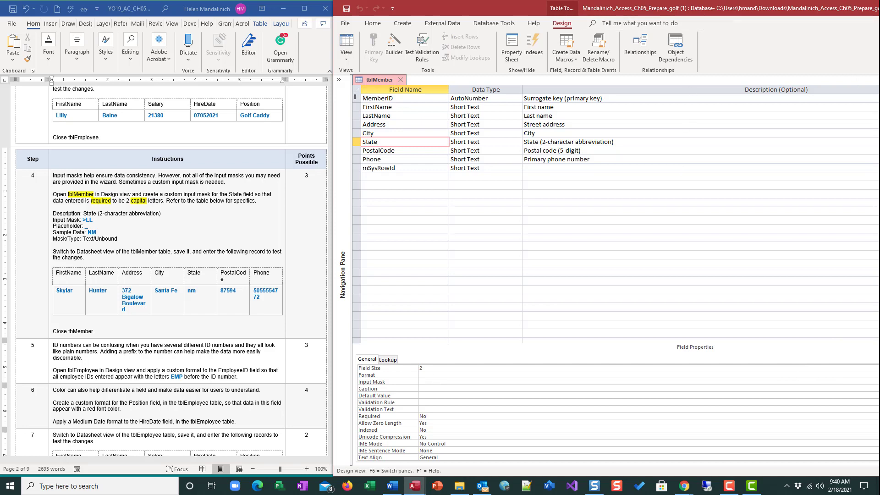
mouse_move(879, 185)
left_mouse_down()
mouse_move(848, 185)
mouse_move(869, 185)
left_mouse_up()
left_click(738, 382)
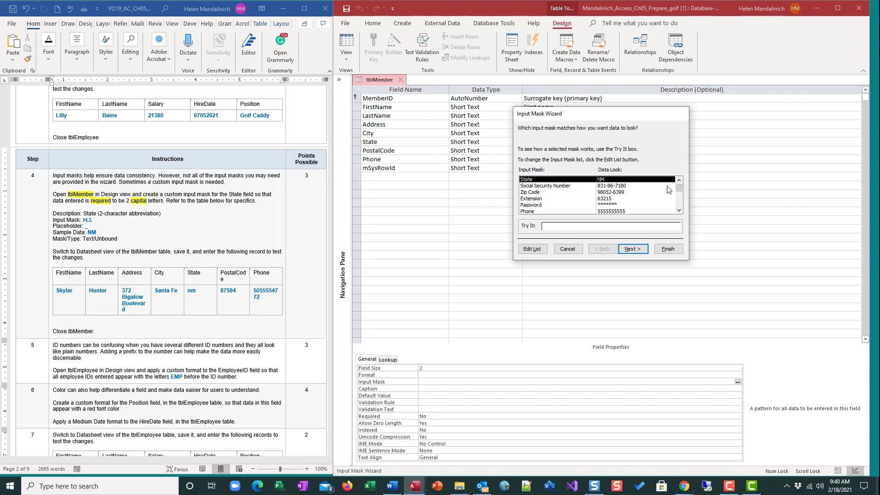
left_click_drag(679, 189, 639, 224)
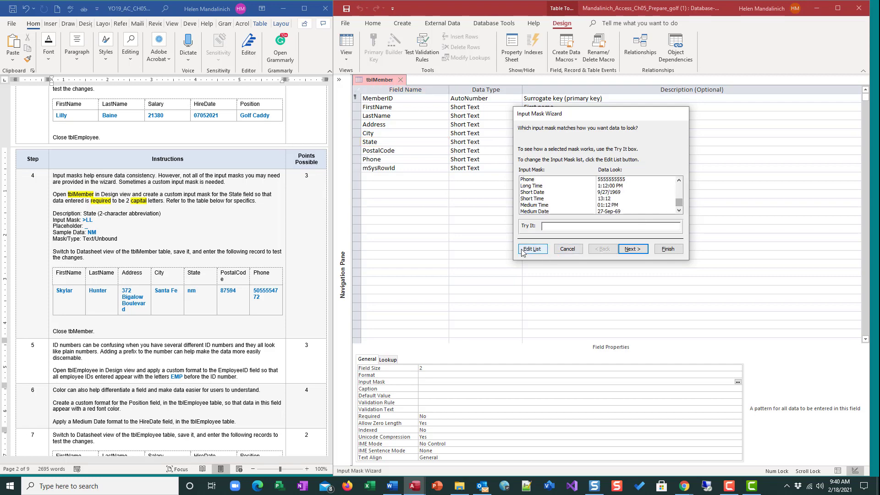
left_click(522, 248)
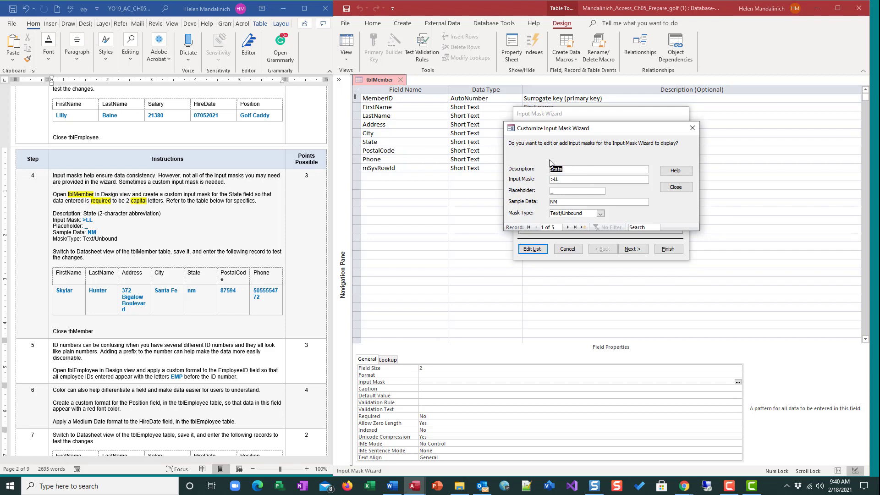
left_click(577, 169)
left_click(678, 188)
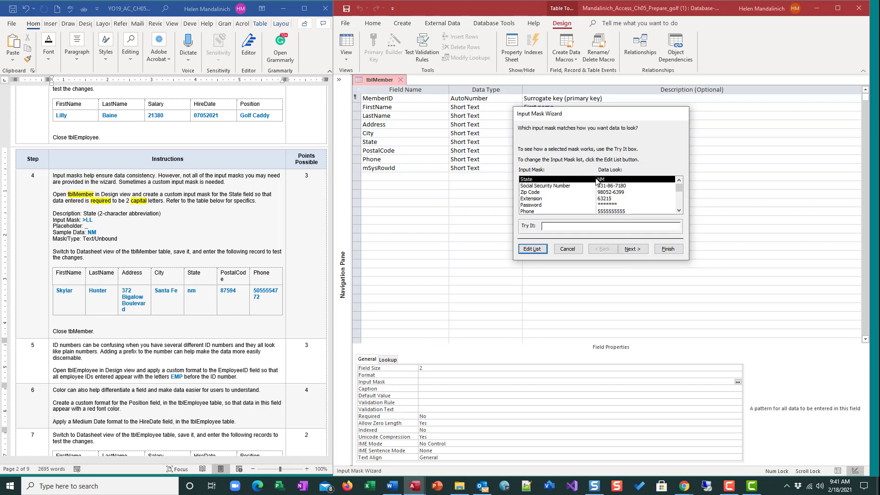
Apply the State input mask >LL with an underscore placeholder to the State field, storing the data without the mask symbols.
left_click(636, 251)
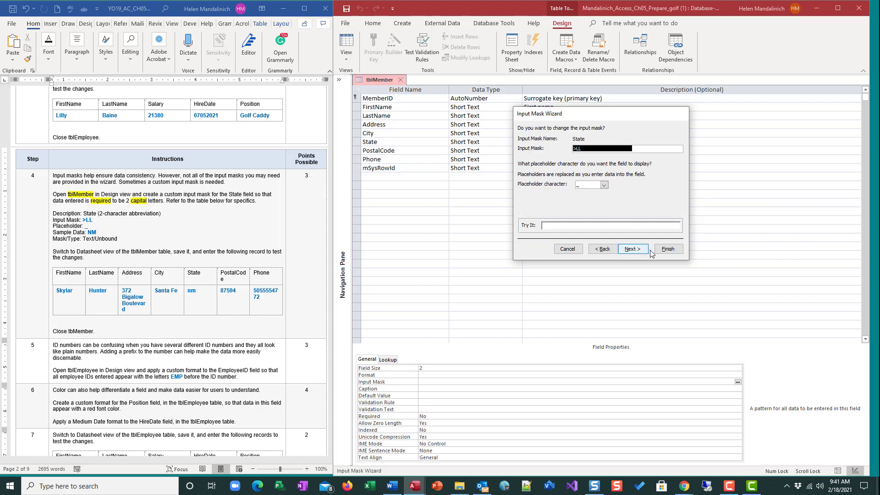
left_click(638, 255)
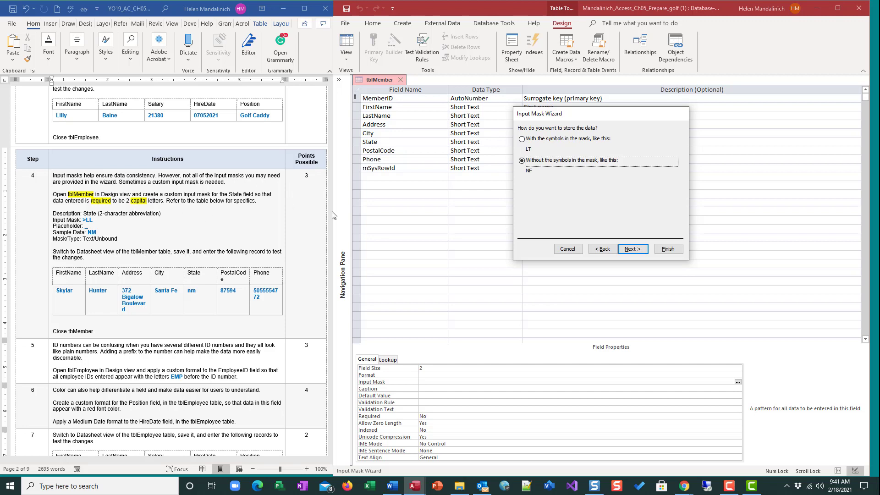
left_click(634, 249)
left_click(668, 249)
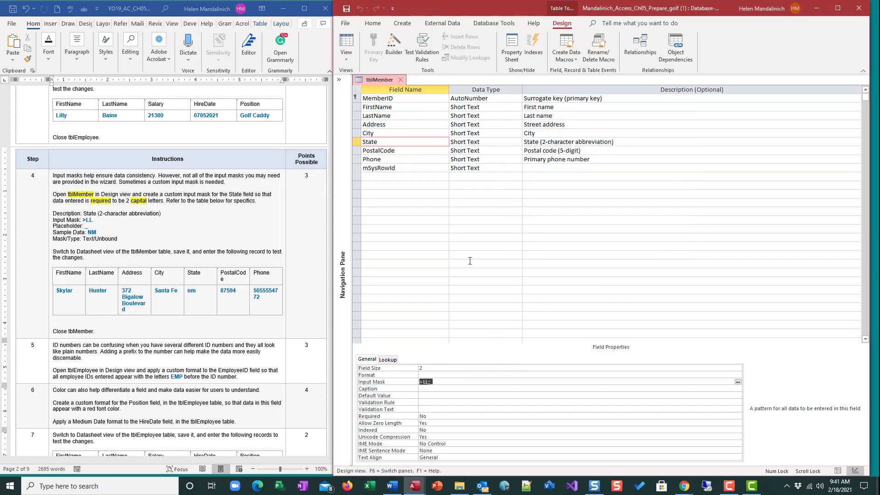
Switch tblMember to Datasheet view and start a new record with the member's first and last name from step 4.
left_click(341, 48)
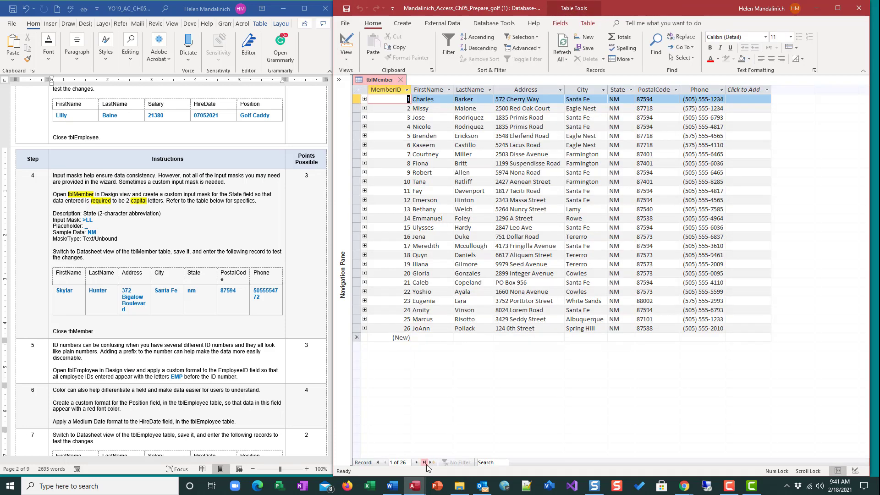
left_click(431, 463)
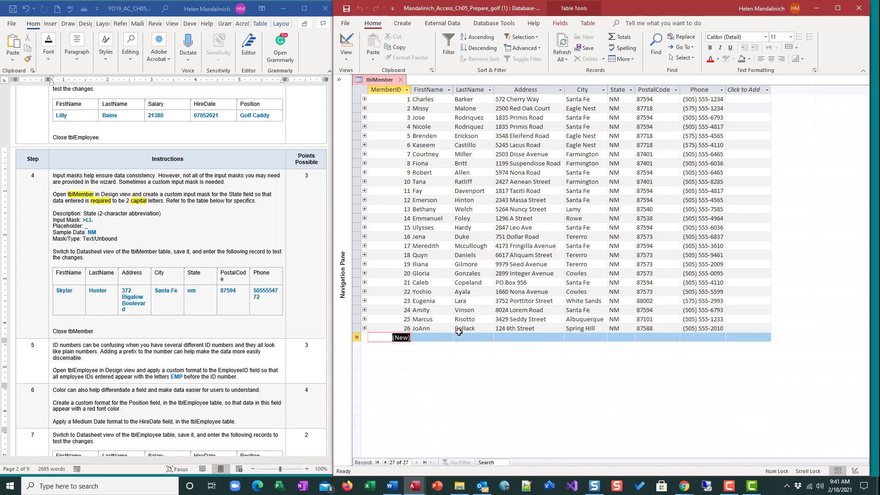
key("Tab")
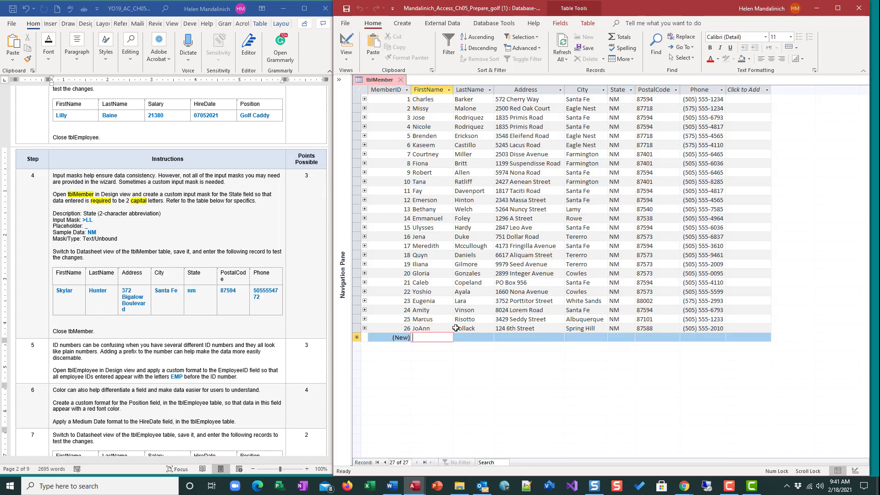
type("Skylar")
key("Tab")
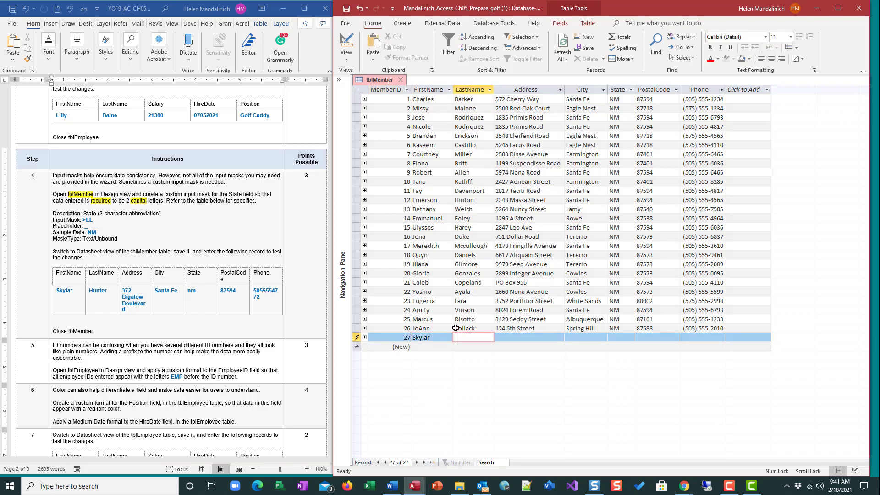
type("Hunter")
key("Tab")
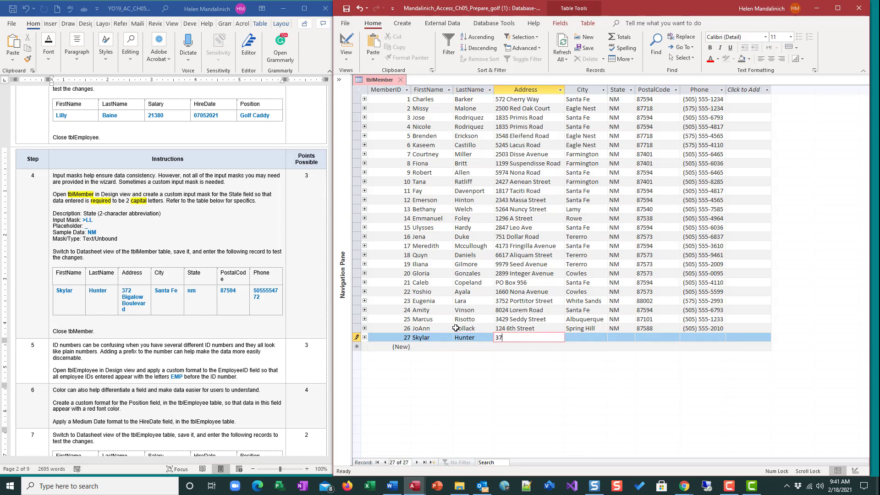
Fill in the new member's street address, city and postal code from step 4, entering the state as nm.
type("372 Begalow Boulevard")
key("Tab")
type("Sant")
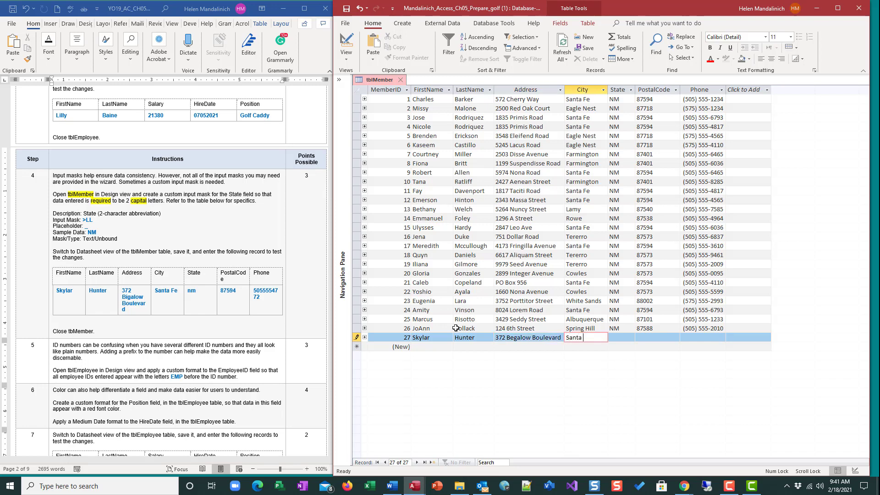
type("a Fe")
key("Tab")
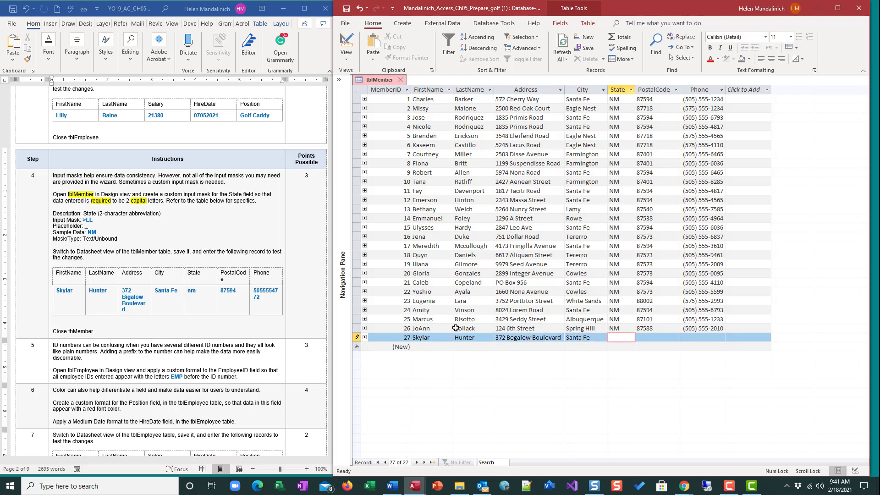
type("nm")
key("Tab")
type("8")
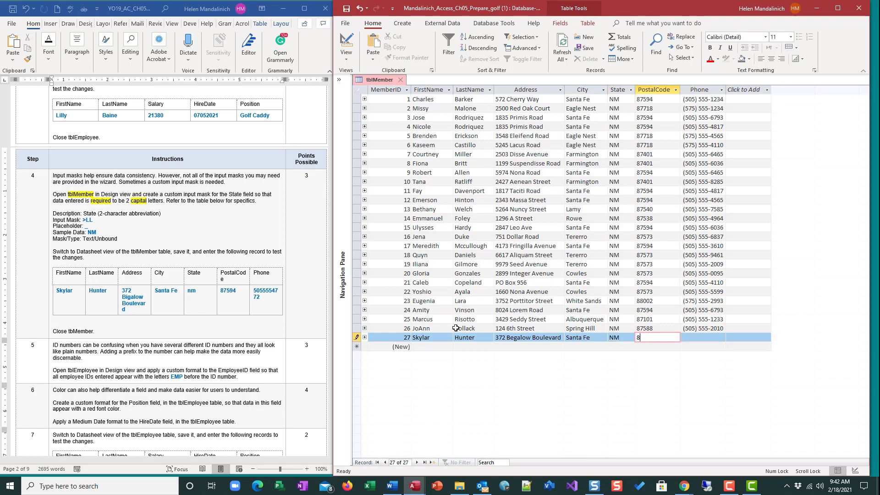
type("7594")
key("Tab")
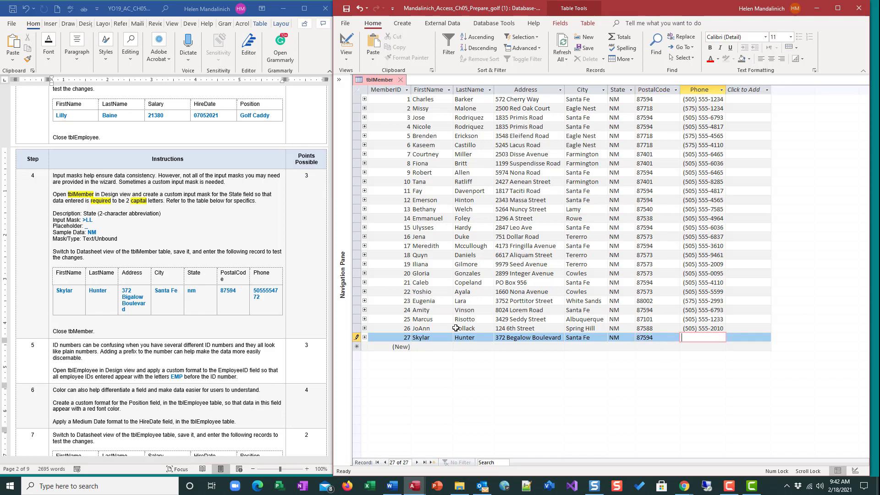
Complete the member record with the phone number from step 4 and close tblMember.
type("505) 555-")
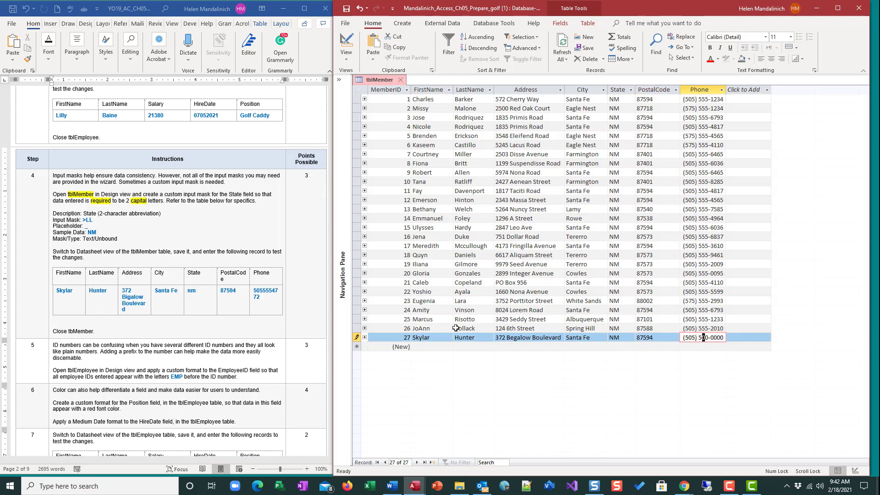
type("5")
key("BackSpace")
type("4772")
key("Tab")
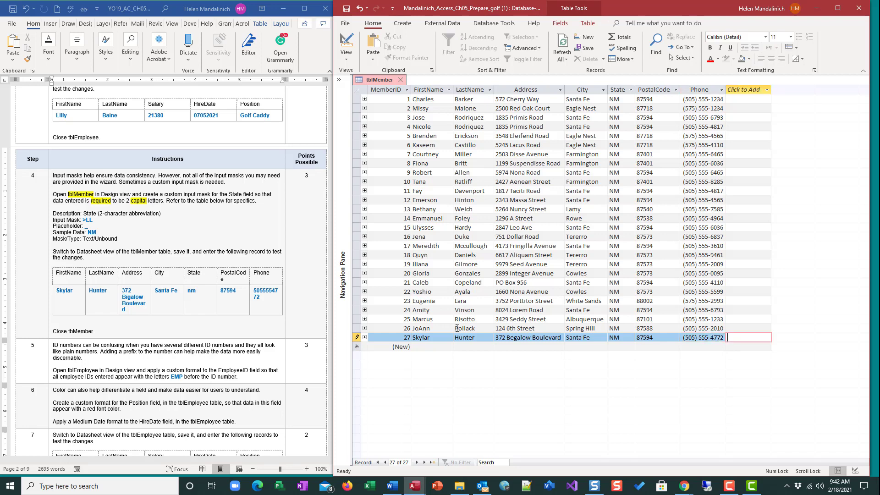
key("Tab")
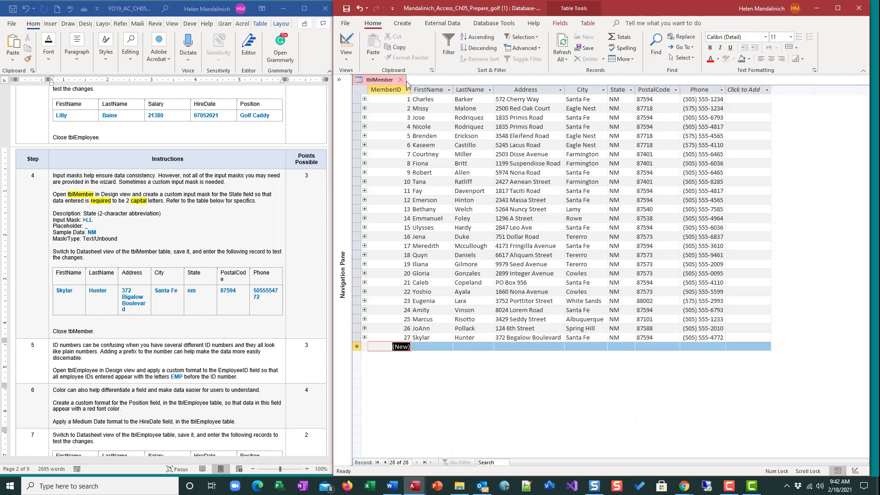
left_click(399, 83)
Mark step 4 as done in the Word instructions by highlighting its number in yellow, and look over the following steps.
left_click(25, 176)
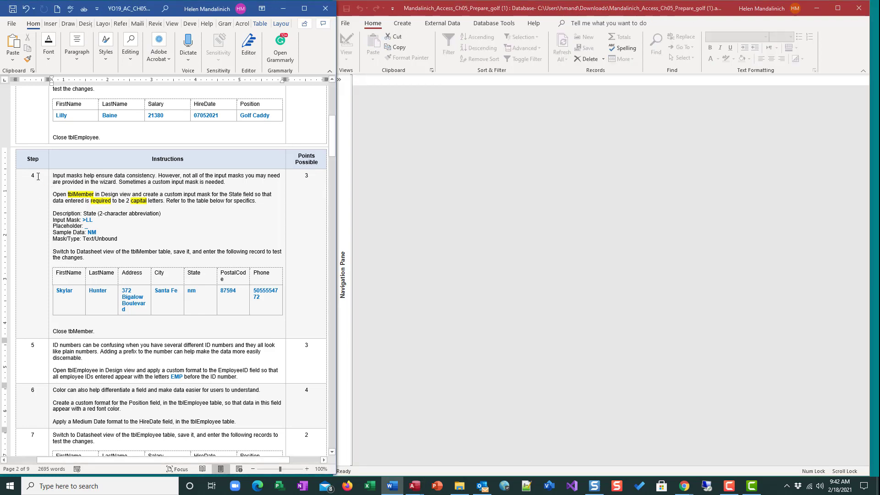
double_click(25, 176)
left_click(62, 162)
scroll(156, 336, "down", 2)
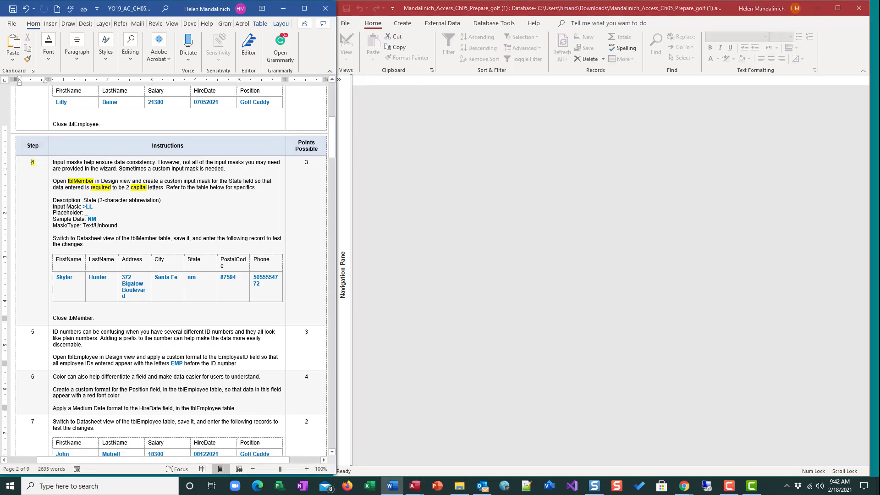
scroll(156, 336, "down", 5)
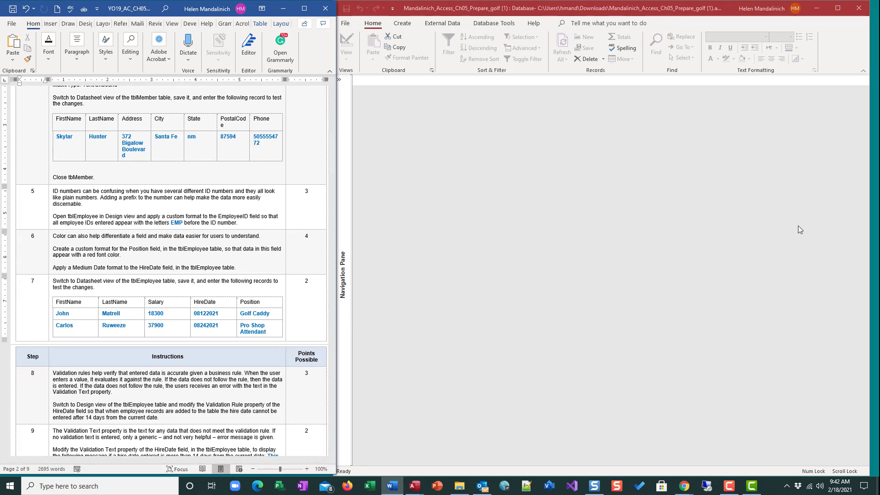
scroll(99, 160, "up", 4)
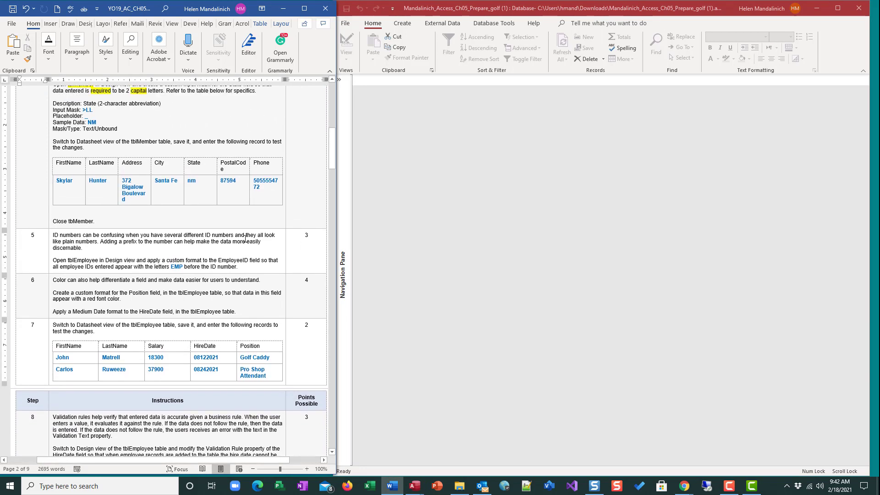